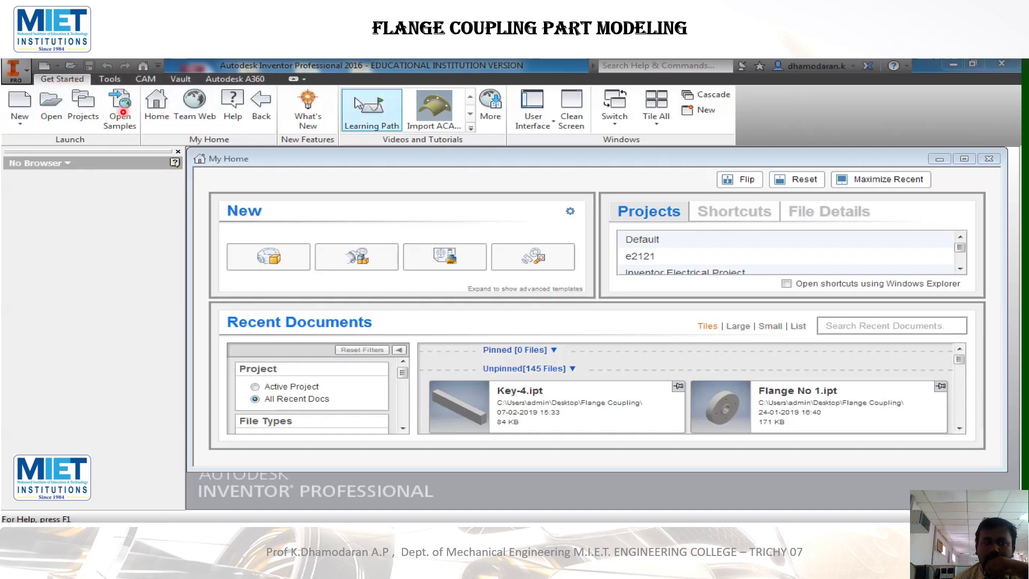
# Create a new part file from the metric Standard (mm).ipt template, dismissing the CCleaner alert
pyautogui.click(26, 107)
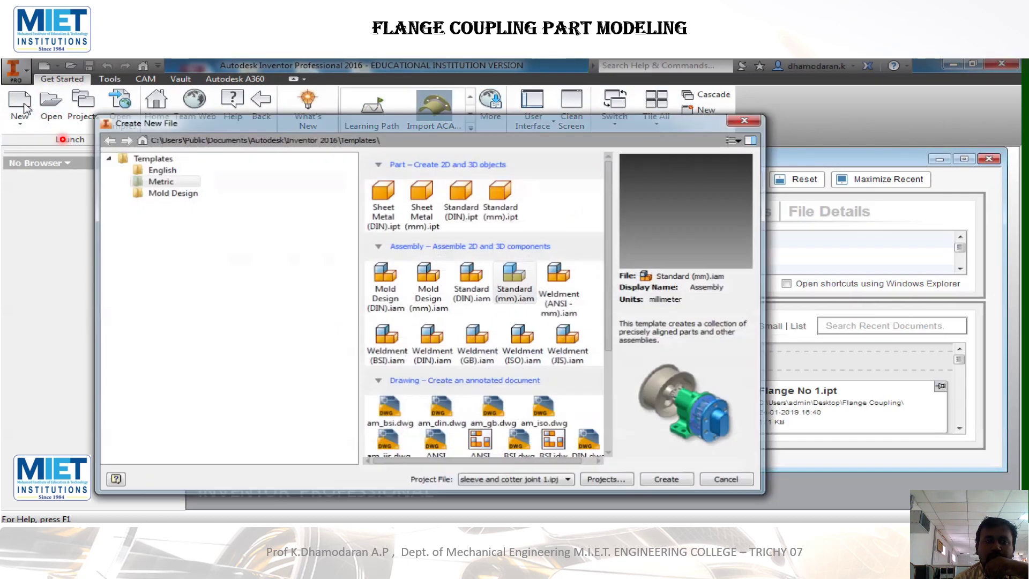
pyautogui.click(507, 199)
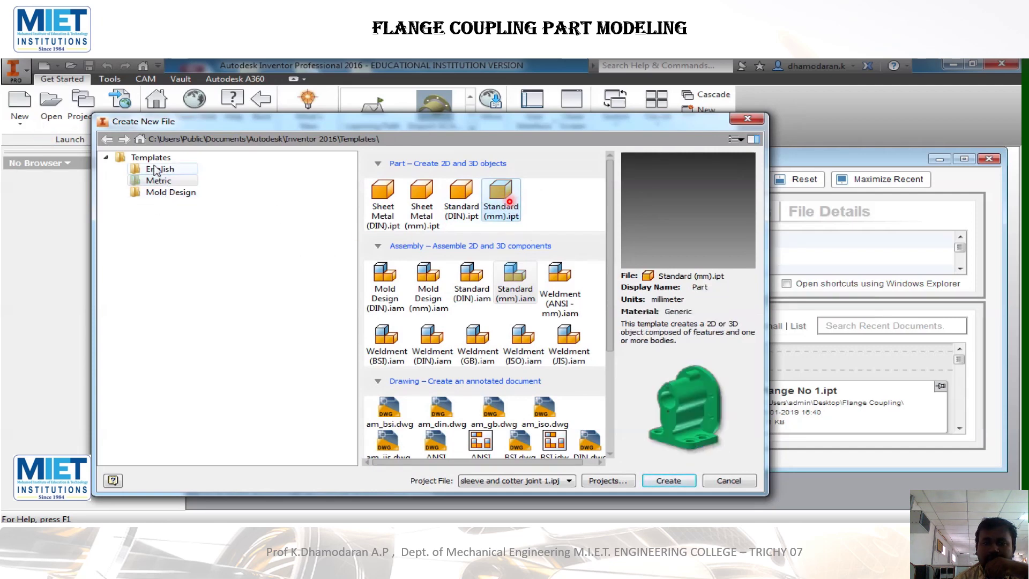
pyautogui.click(186, 185)
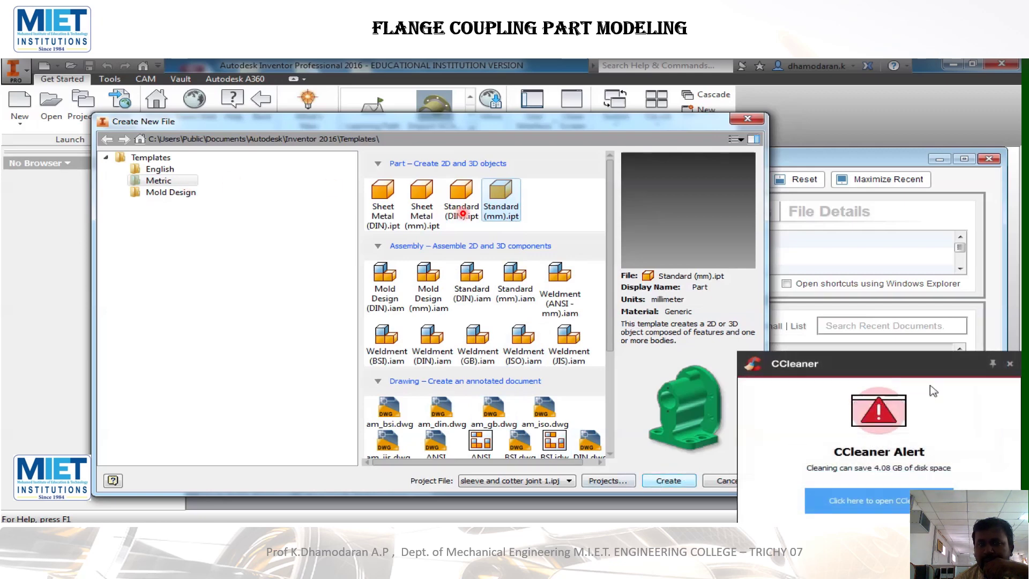
pyautogui.click(1010, 366)
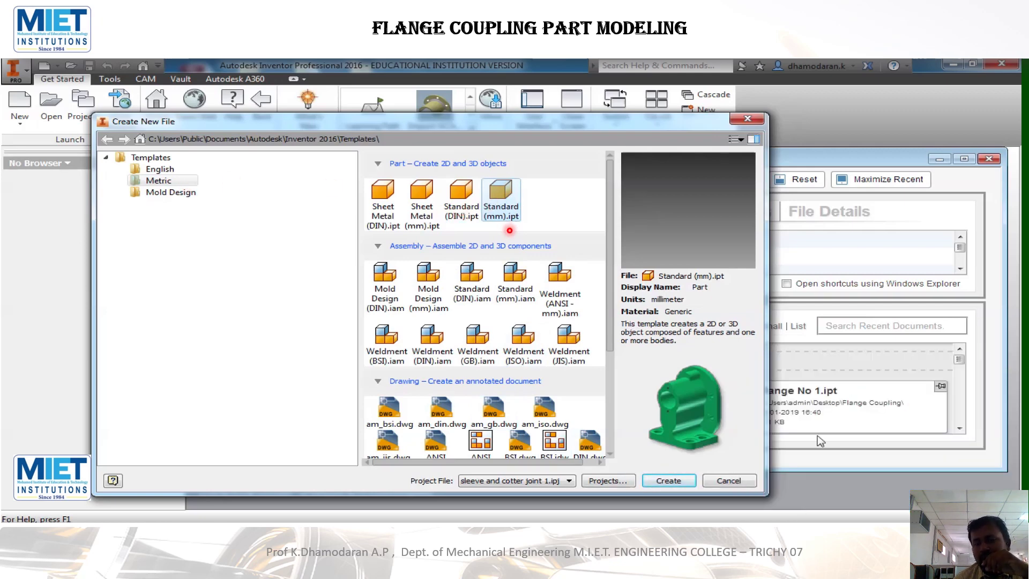
pyautogui.click(683, 481)
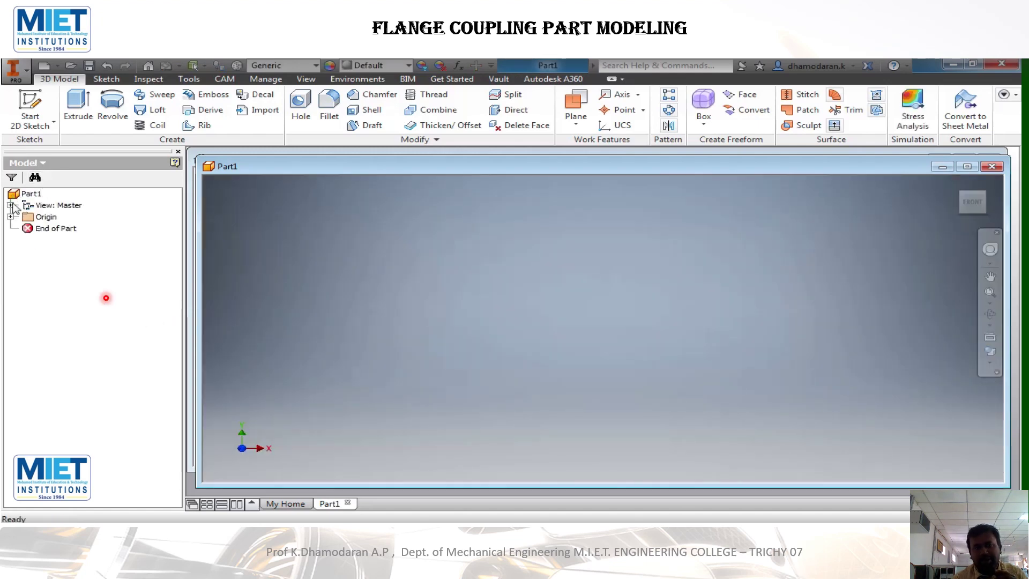
# Expand the part's view representation and origin folder and examine the origin planes and axes
pyautogui.click(11, 205)
pyautogui.click(11, 228)
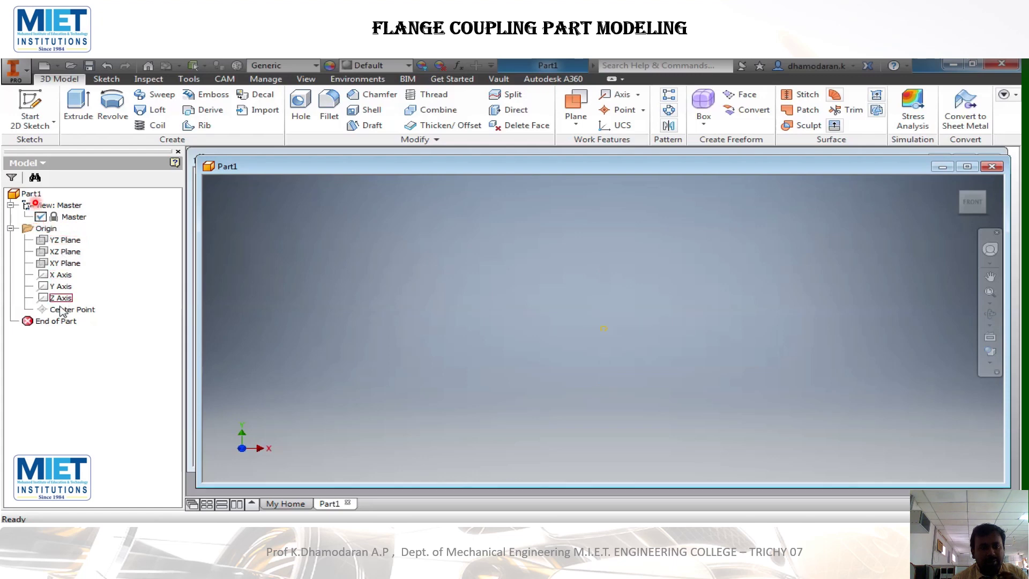
pyautogui.click(66, 240)
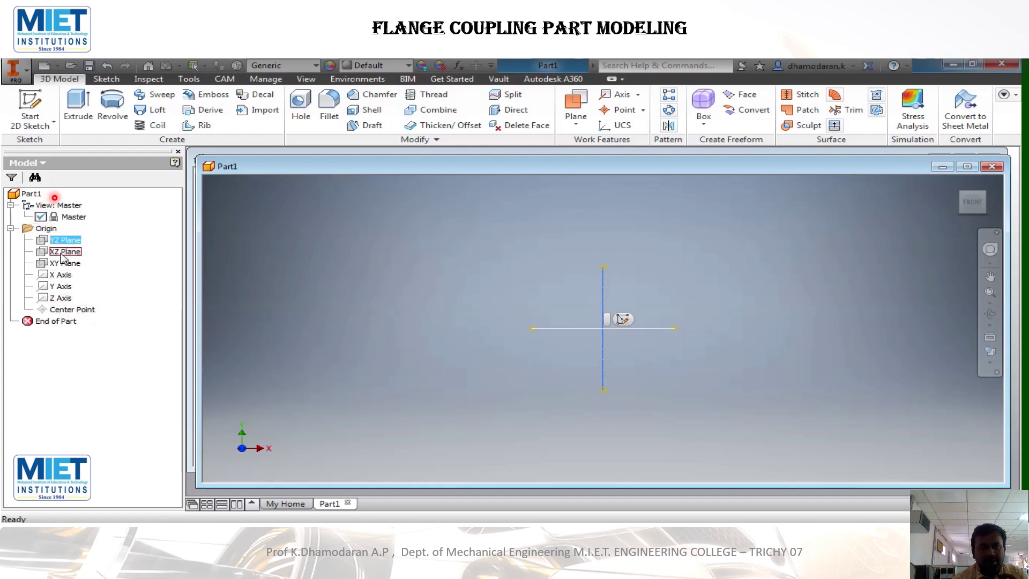
pyautogui.click(61, 275)
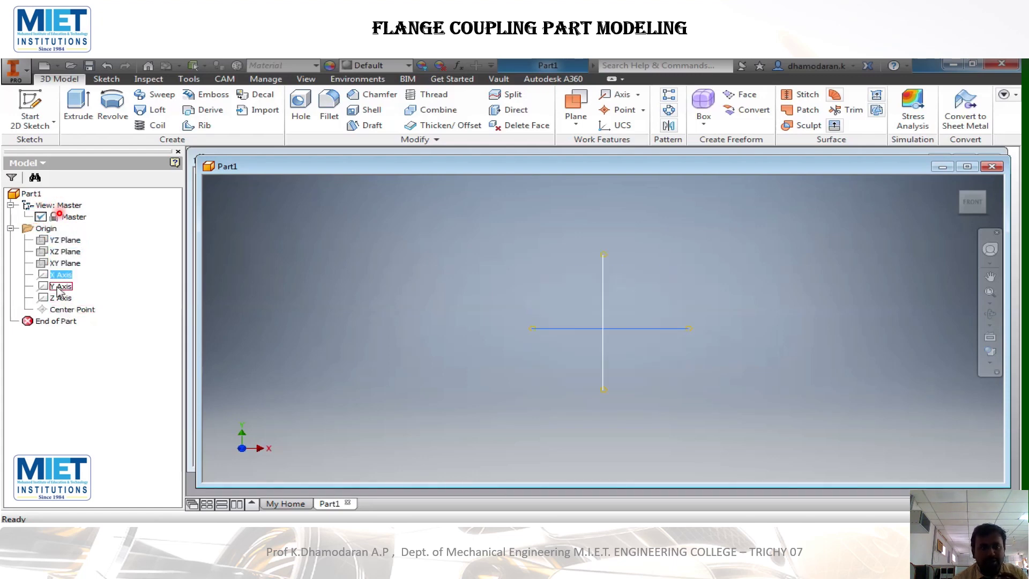
pyautogui.click(79, 327)
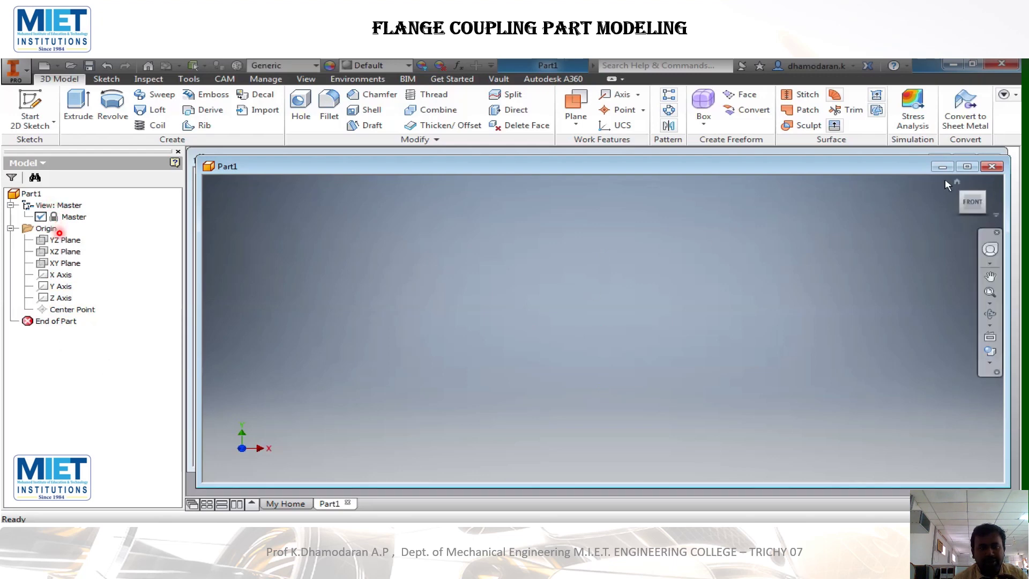
# Maximize the part window and start a 2D sketch on the XY plane
pyautogui.click(967, 167)
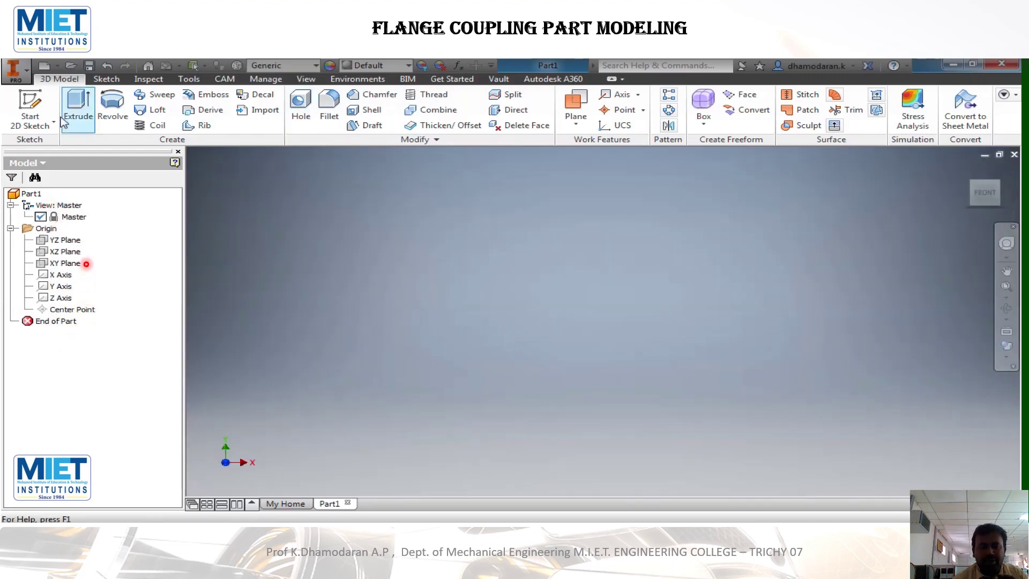
pyautogui.click(31, 102)
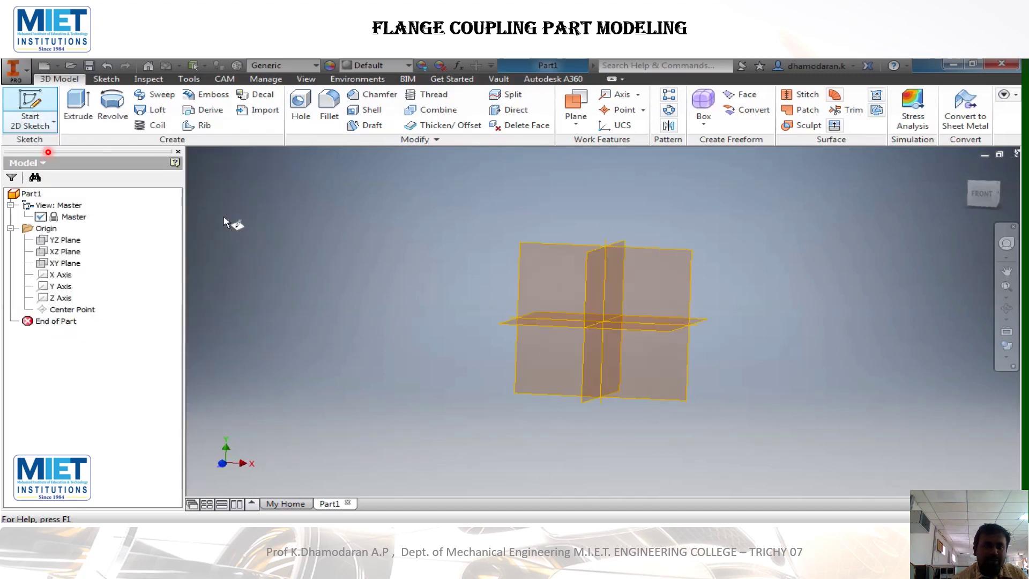
pyautogui.click(650, 271)
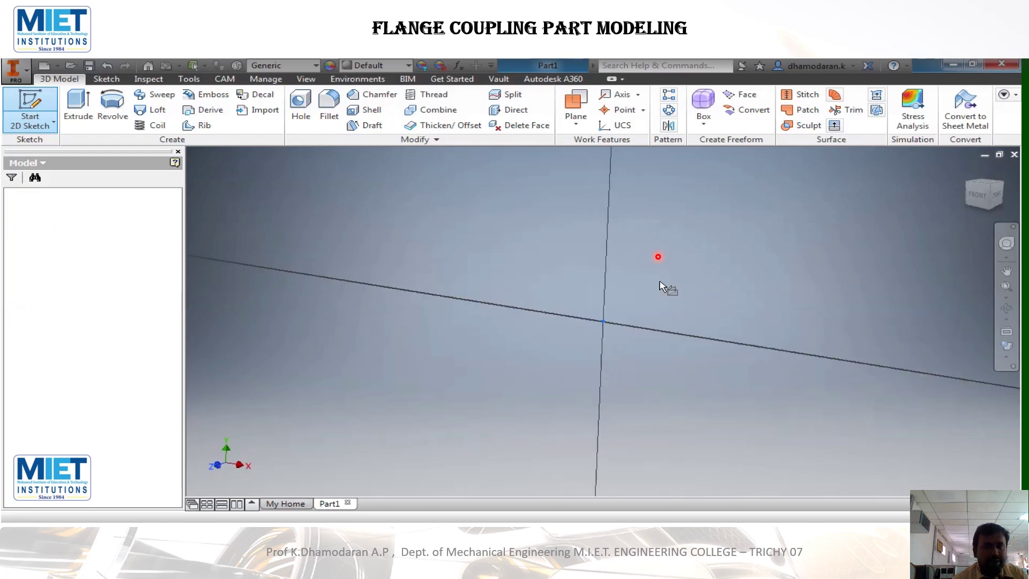
pyautogui.click(78, 107)
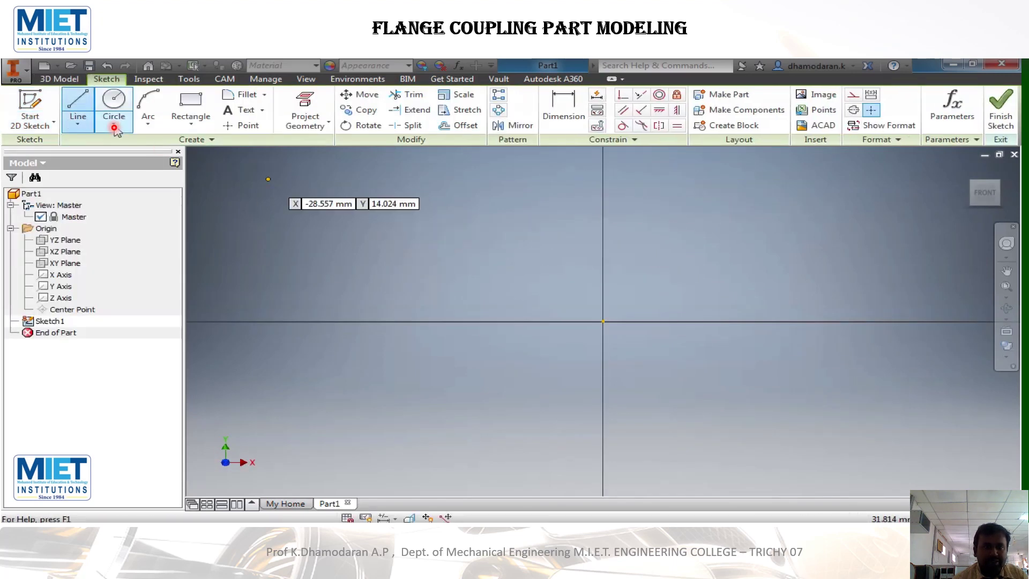
pyautogui.click(78, 126)
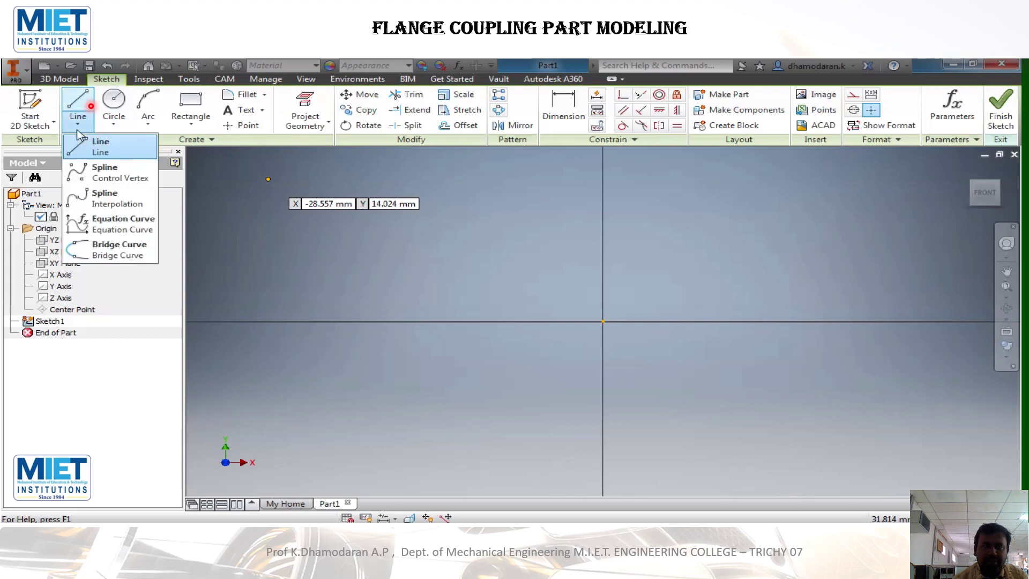
pyautogui.click(114, 125)
pyautogui.click(147, 124)
pyautogui.click(148, 124)
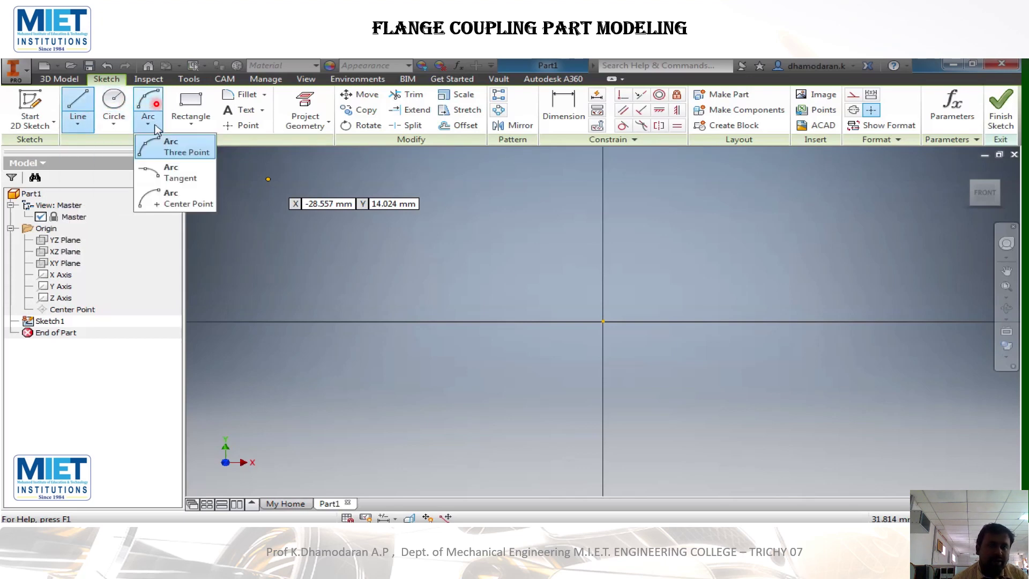
pyautogui.click(191, 124)
pyautogui.click(191, 125)
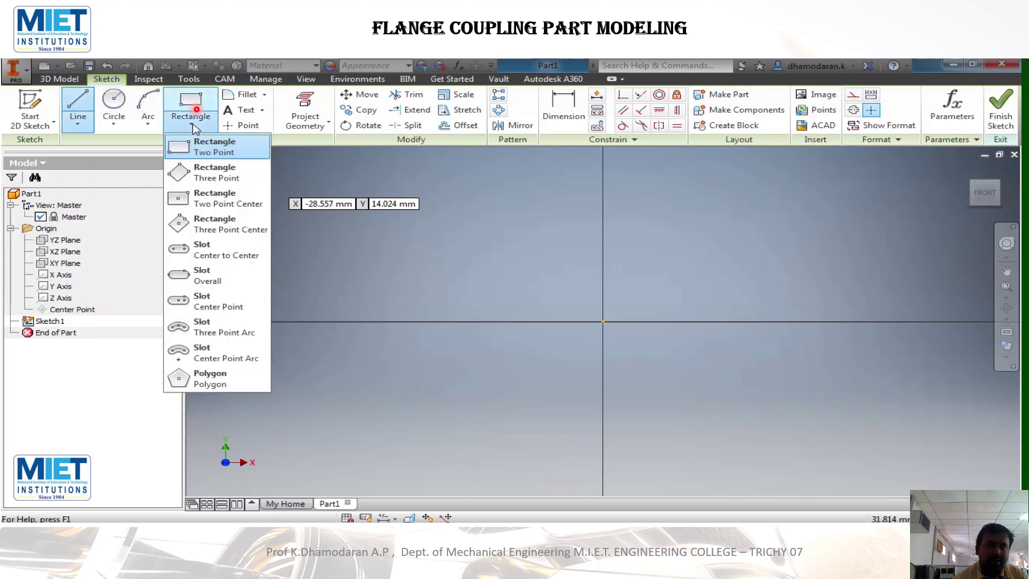
pyautogui.click(264, 95)
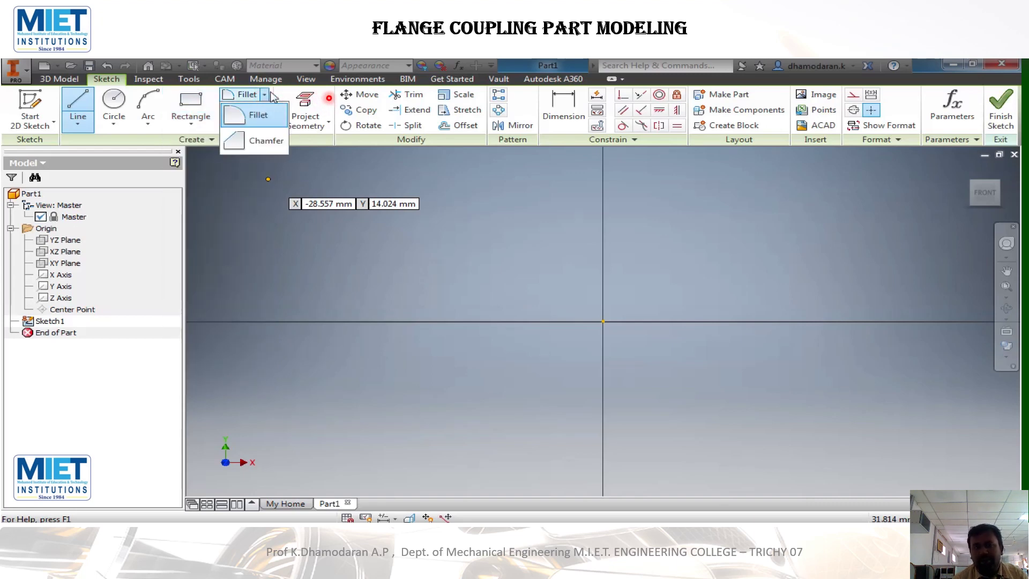
pyautogui.click(332, 100)
pyautogui.click(326, 118)
pyautogui.click(324, 117)
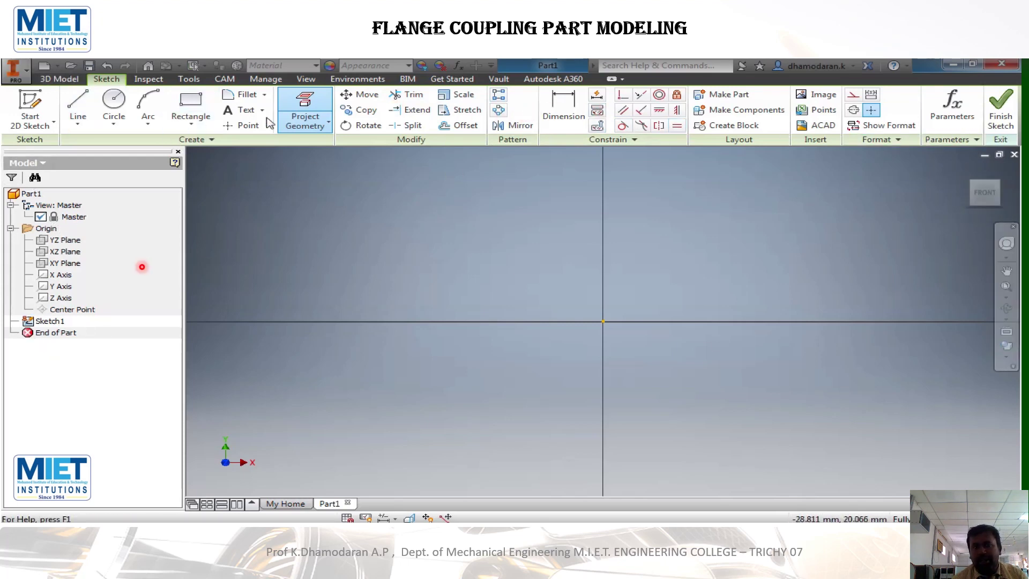
# Sketch a closed, stepped eight-line flange profile about 17 mm wide above the horizontal axis, with its straight vertical side on the vertical axis
pyautogui.click(76, 110)
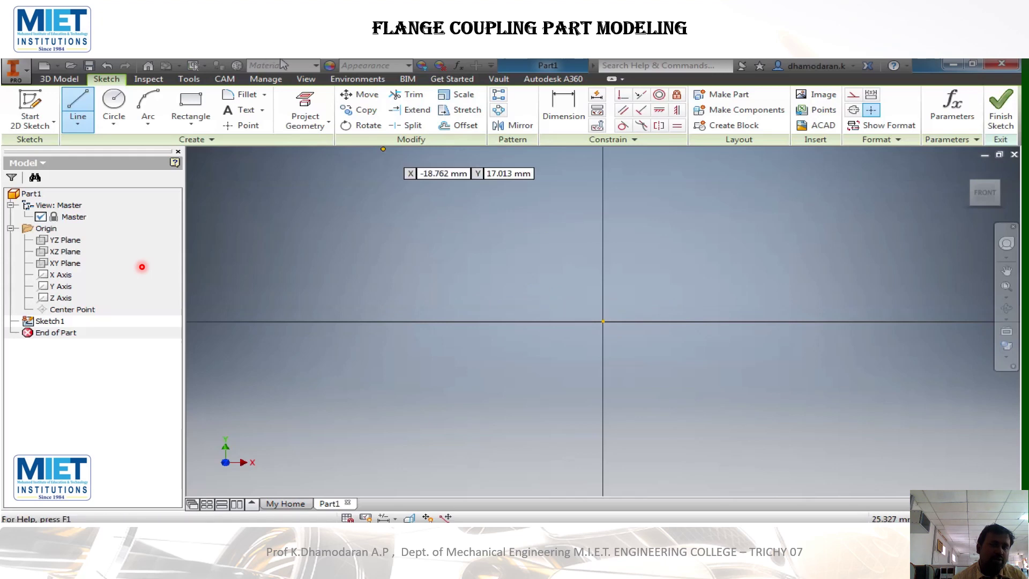
pyautogui.moveTo(406, 64)
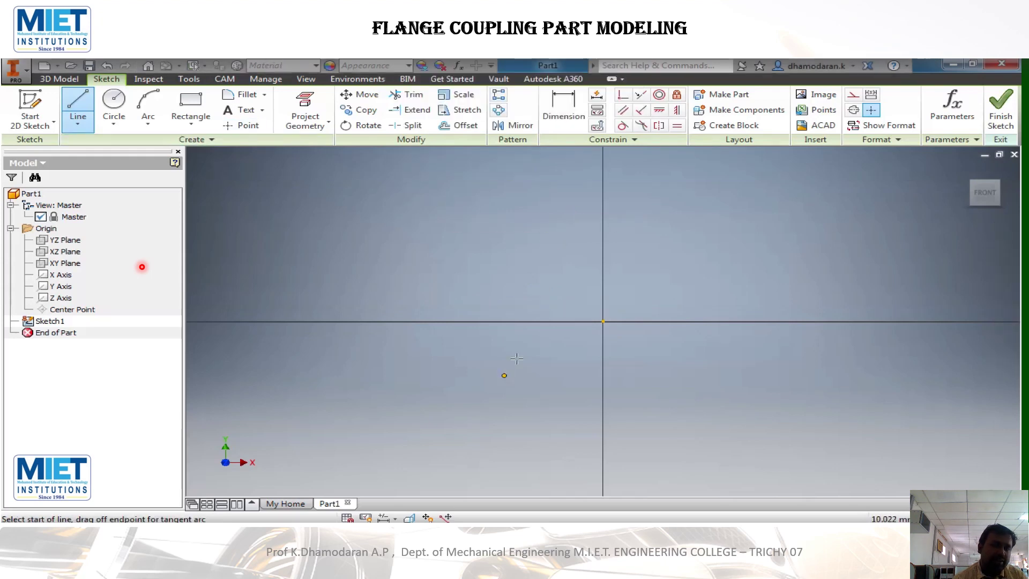
pyautogui.click(602, 177)
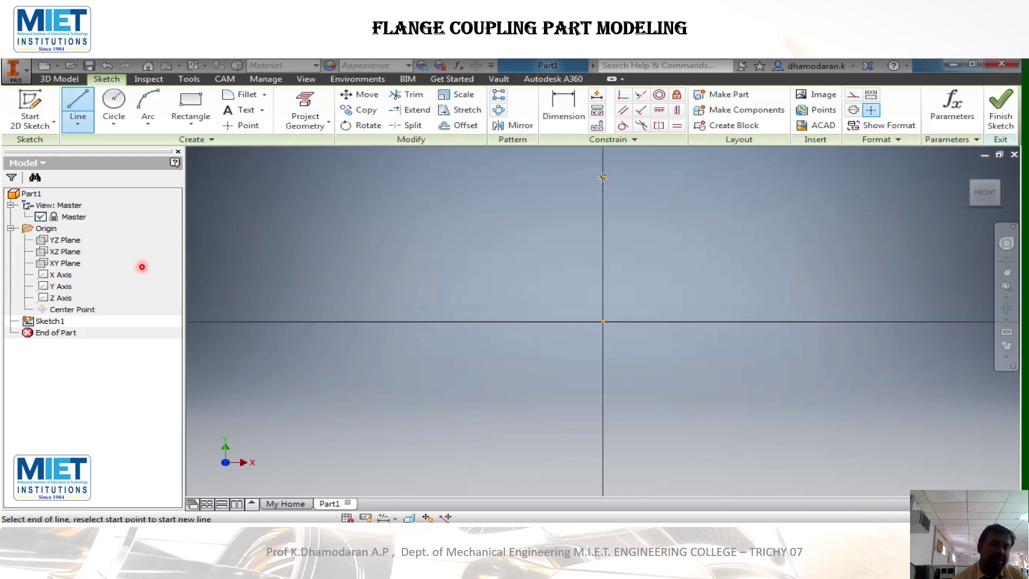
pyautogui.click(501, 176)
pyautogui.click(501, 206)
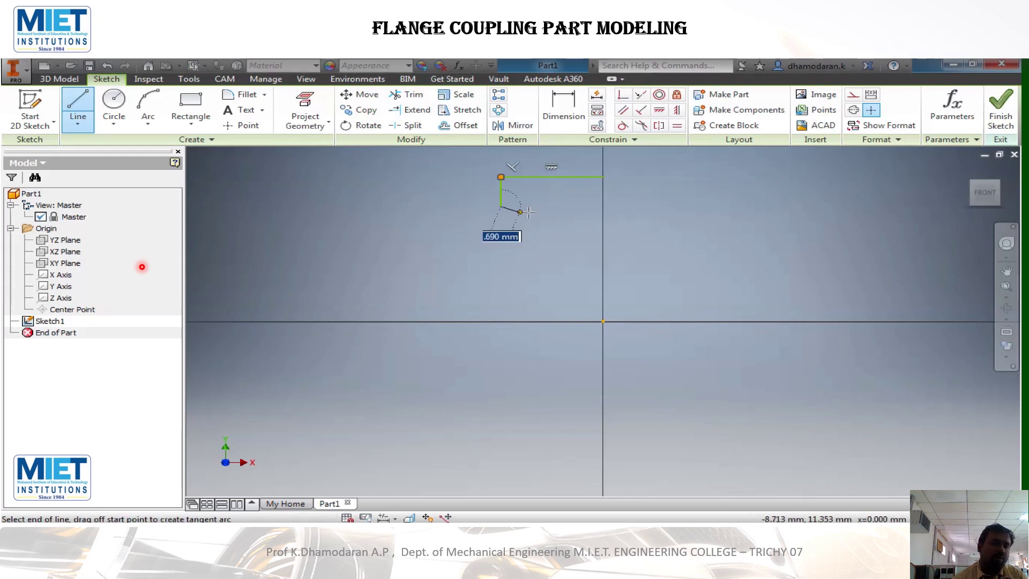
pyautogui.click(550, 207)
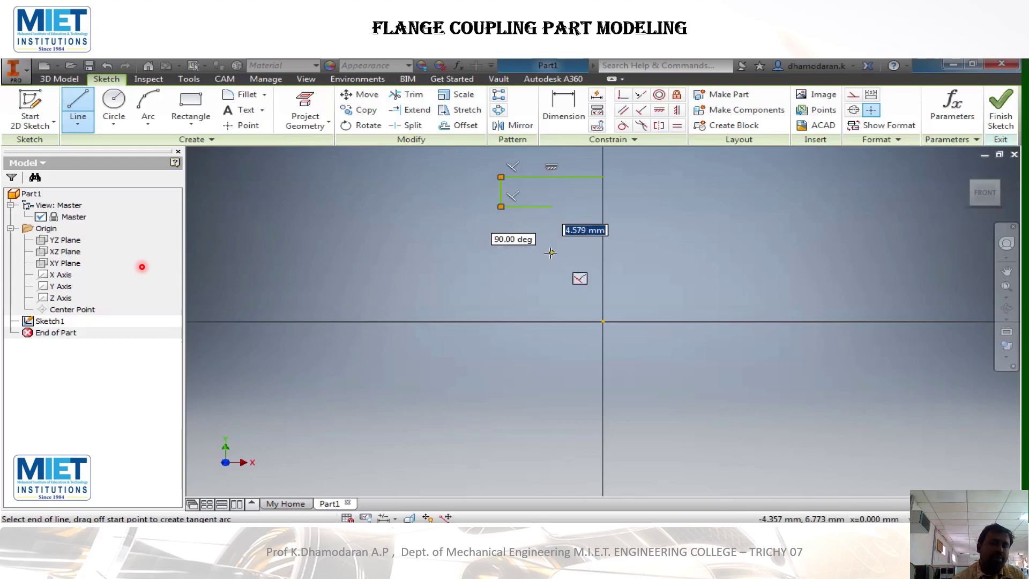
pyautogui.click(552, 252)
pyautogui.click(401, 252)
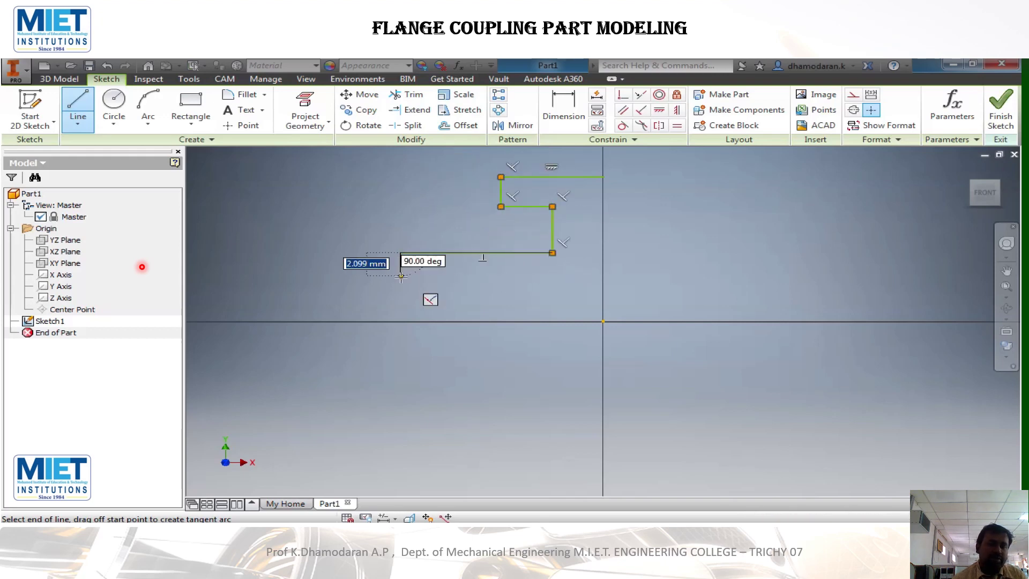
pyautogui.click(399, 287)
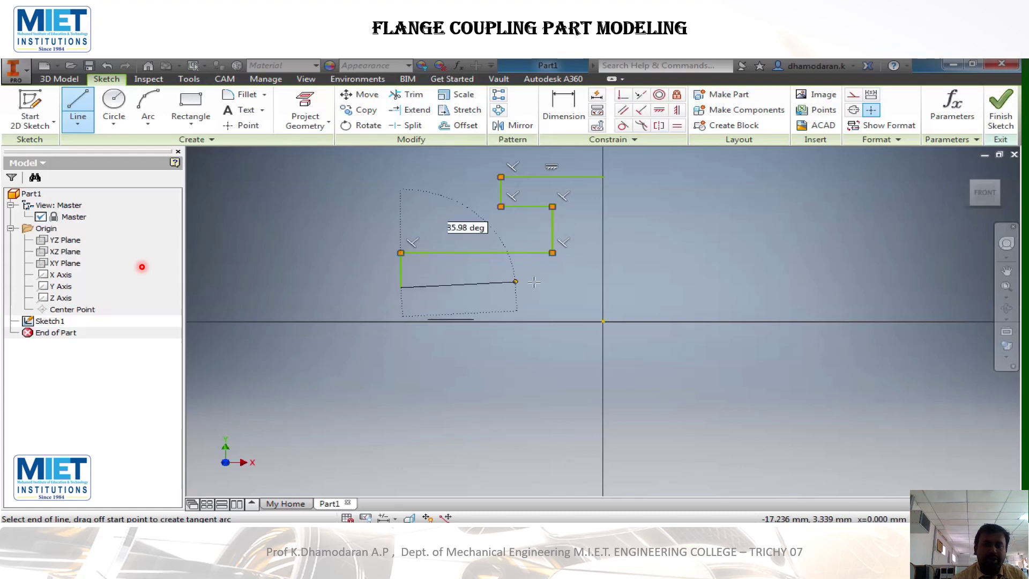
pyautogui.click(603, 287)
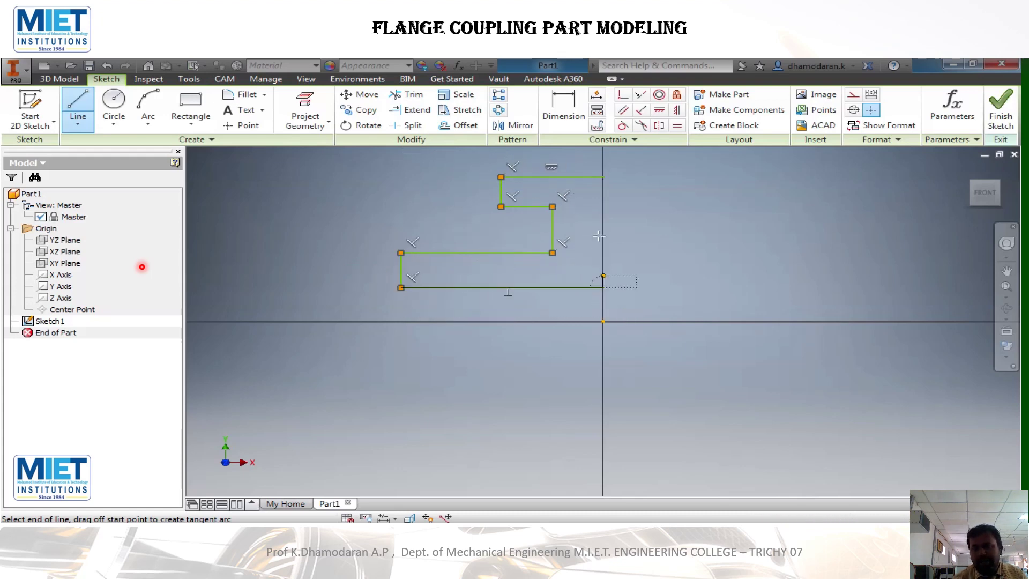
pyautogui.click(602, 177)
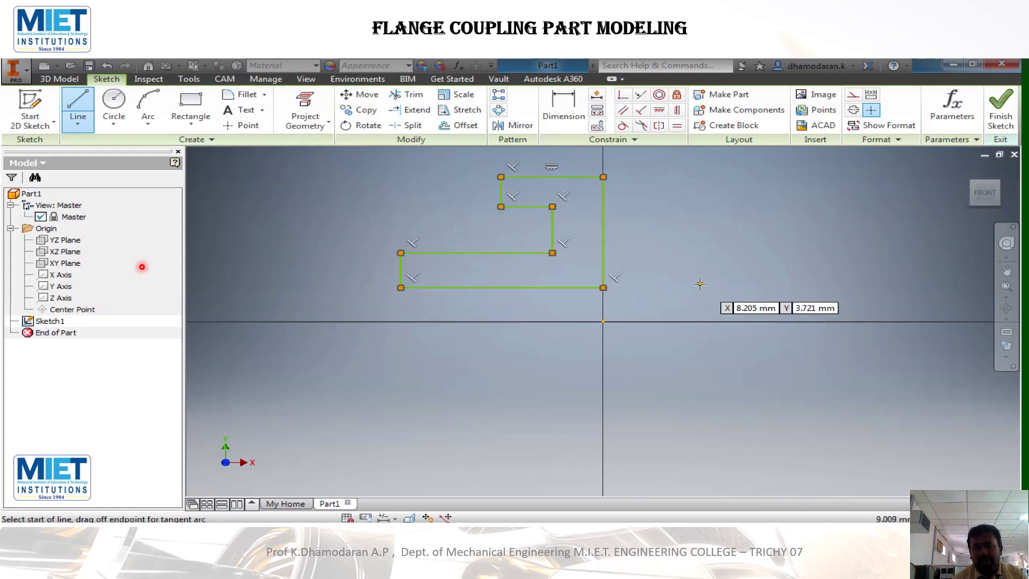
pyautogui.press('Escape')
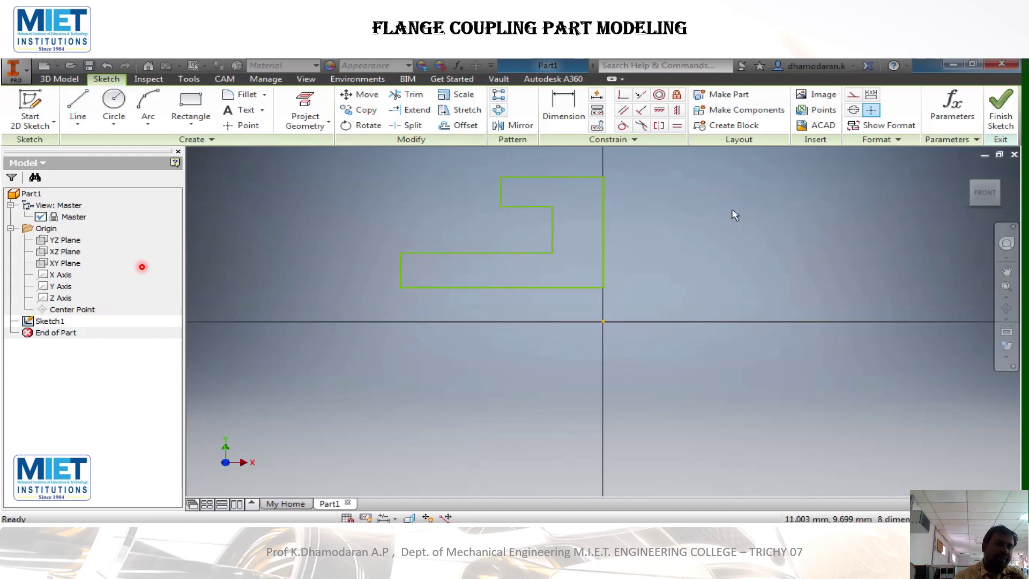
# Dimension the profile's overall width between its outermost vertical edges and set it to 80 mm
pyautogui.click(558, 118)
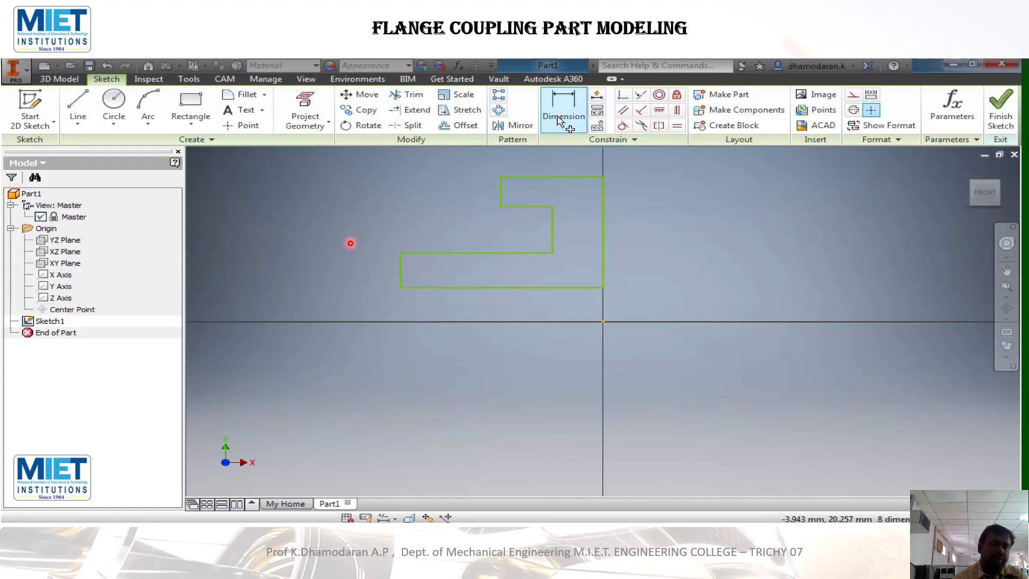
pyautogui.click(602, 279)
pyautogui.click(400, 271)
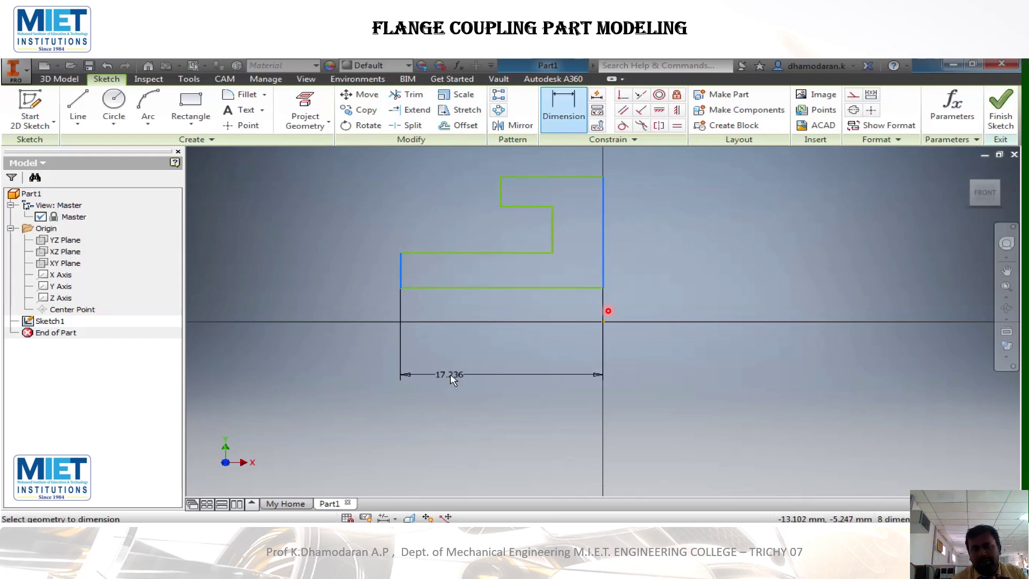
pyautogui.click(450, 376)
pyautogui.write('8')
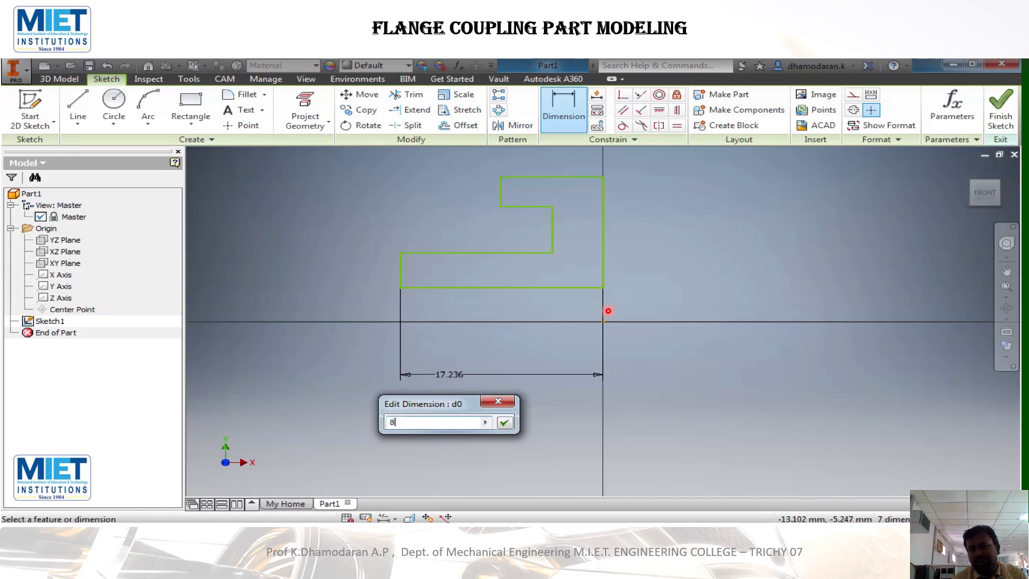
pyautogui.write('0')
pyautogui.press('Return')
pyautogui.scroll(-3, 585, 428)
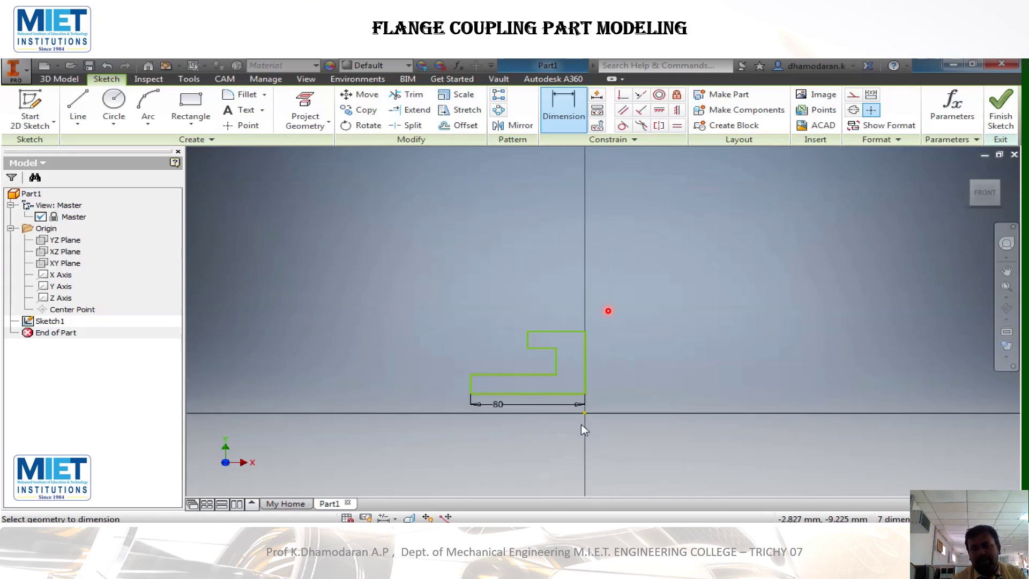
pyautogui.scroll(2, 573, 423)
pyautogui.scroll(-2, 565, 419)
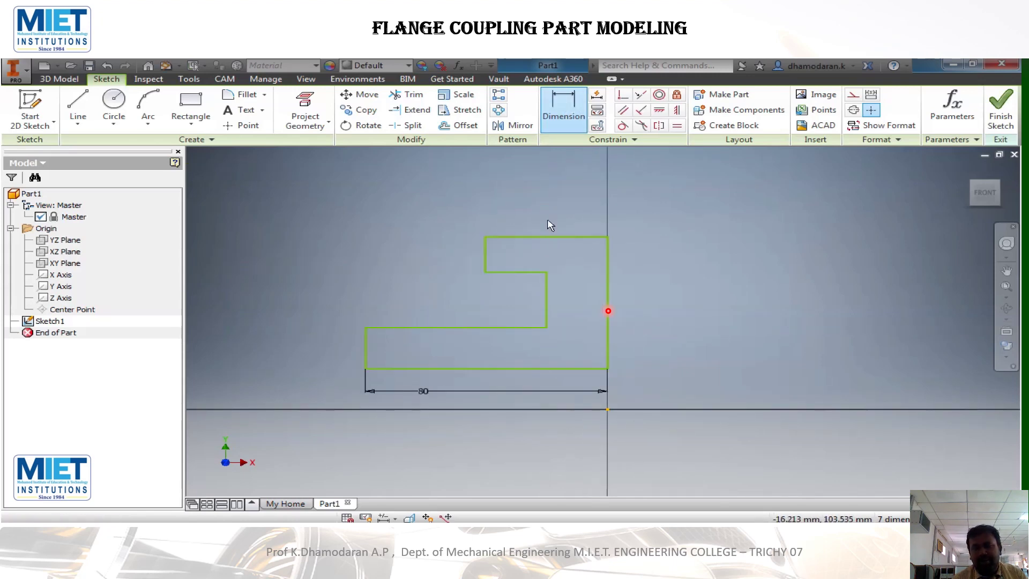
pyautogui.click(547, 237)
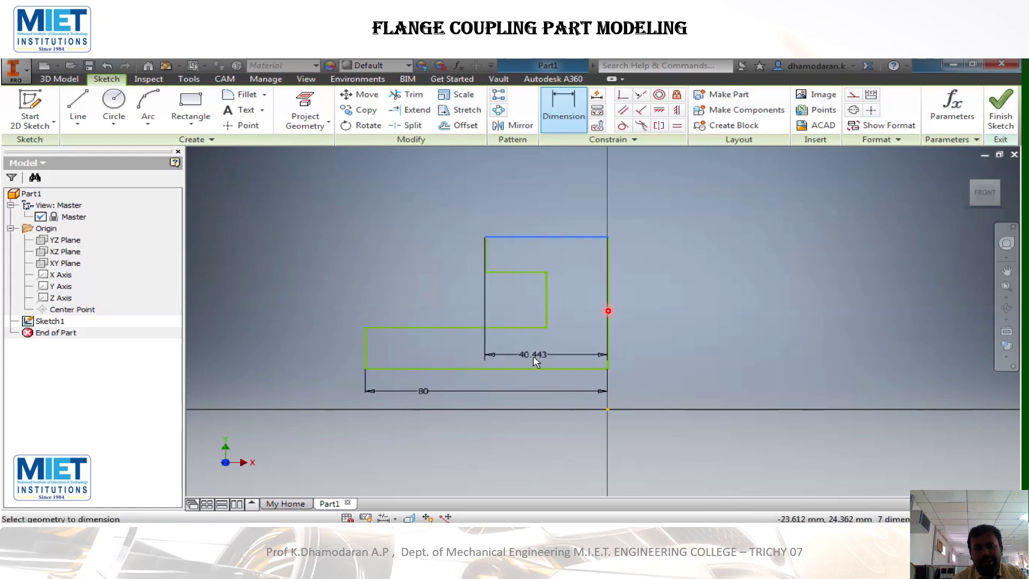
pyautogui.click(525, 369)
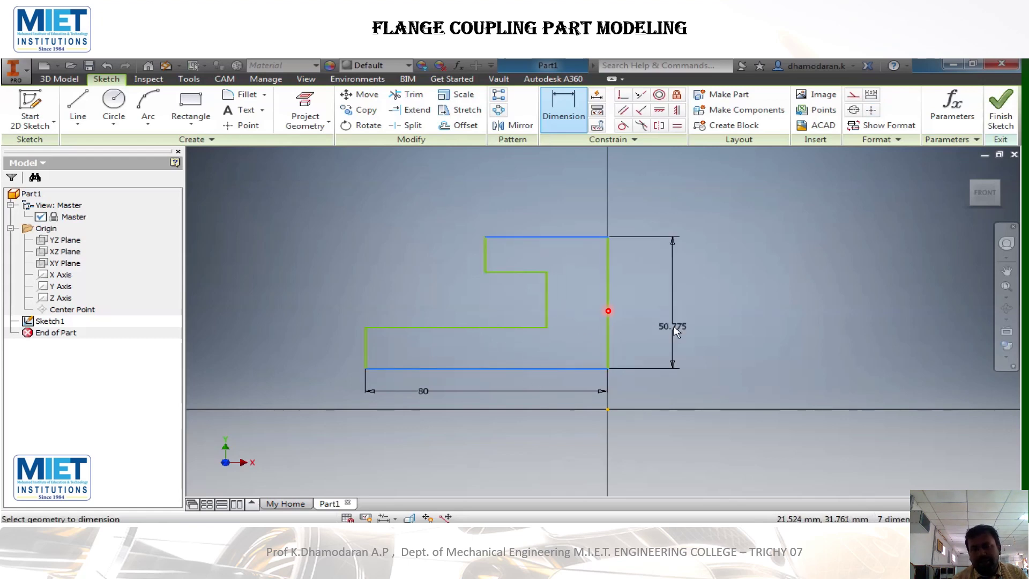
pyautogui.press('Escape')
# Dimension the height of the profile's top edge above the origin and set it to 216/2 mm
pyautogui.press('d')
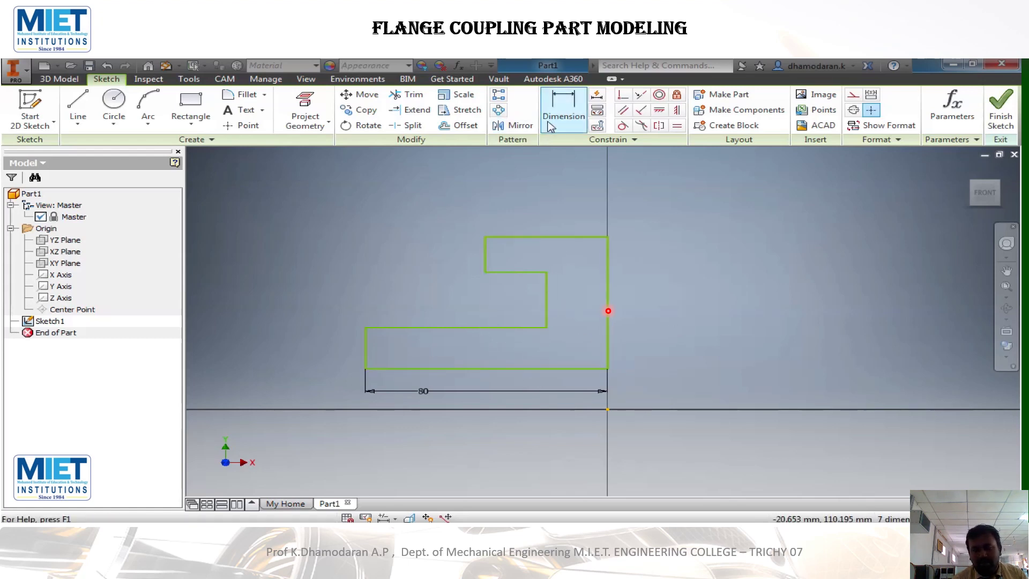
pyautogui.click(608, 409)
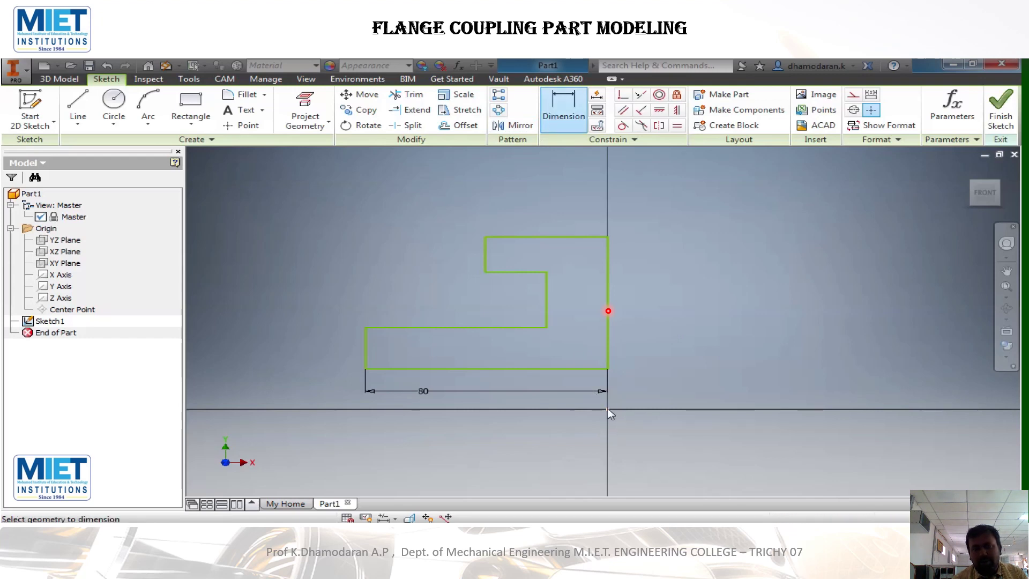
pyautogui.click(594, 237)
pyautogui.click(732, 310)
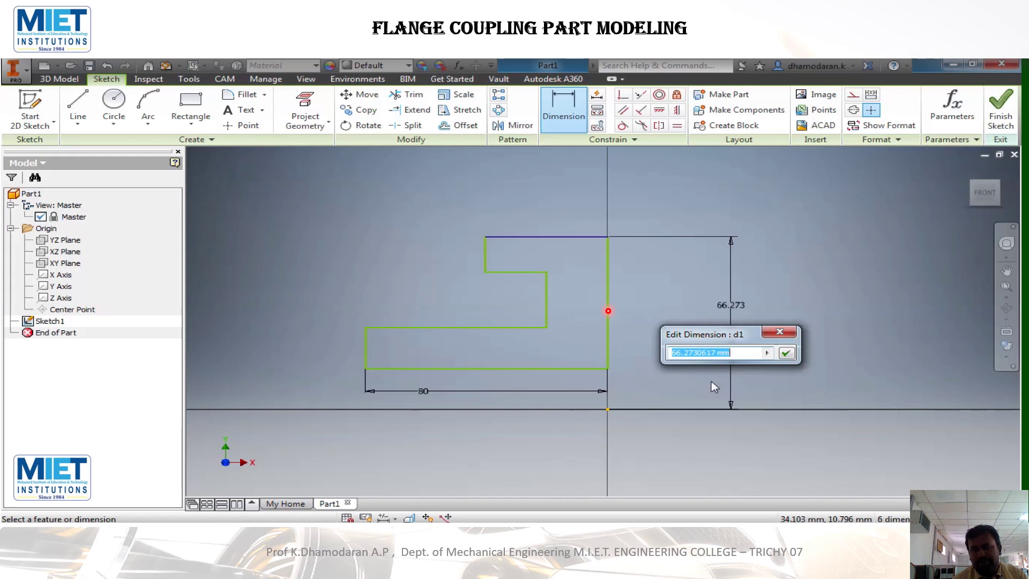
pyautogui.write('216/2')
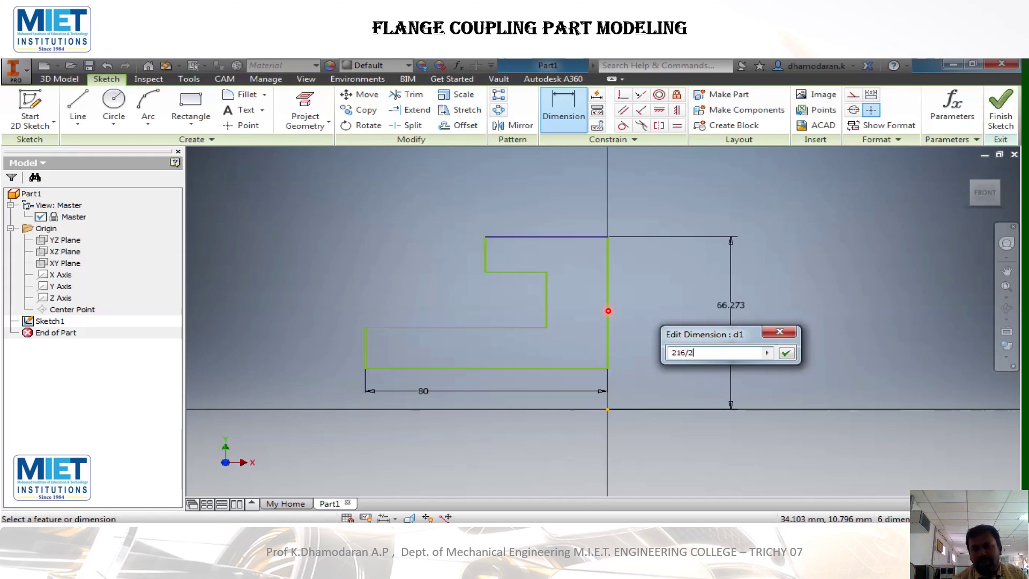
pyautogui.press('Return')
# Dimension the thickness of the profile's upper lip between its two horizontal edges and set it to 8 mm
pyautogui.scroll(5, 693, 447)
pyautogui.scroll(-6, 693, 448)
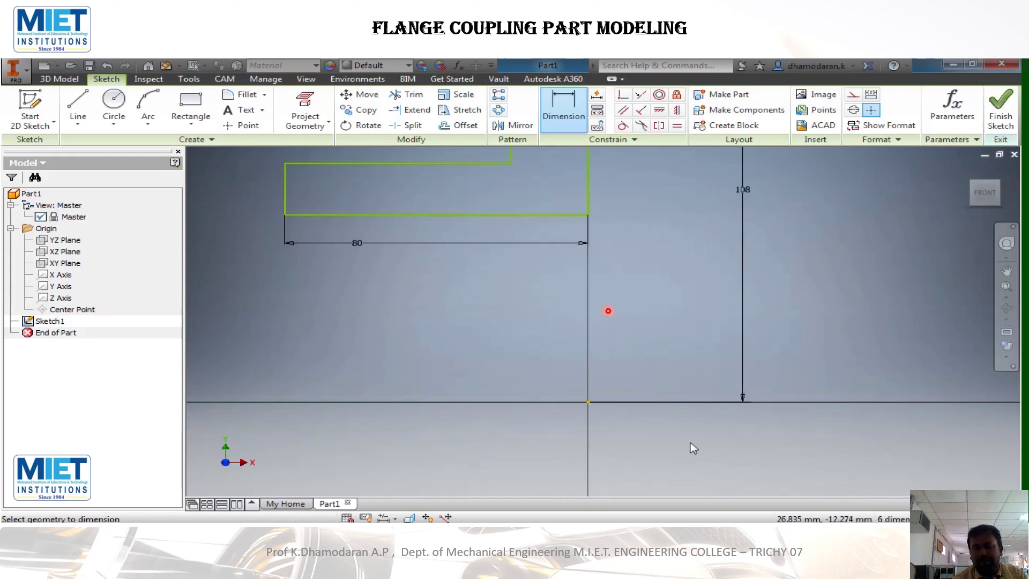
pyautogui.scroll(3, 693, 448)
pyautogui.click(560, 204)
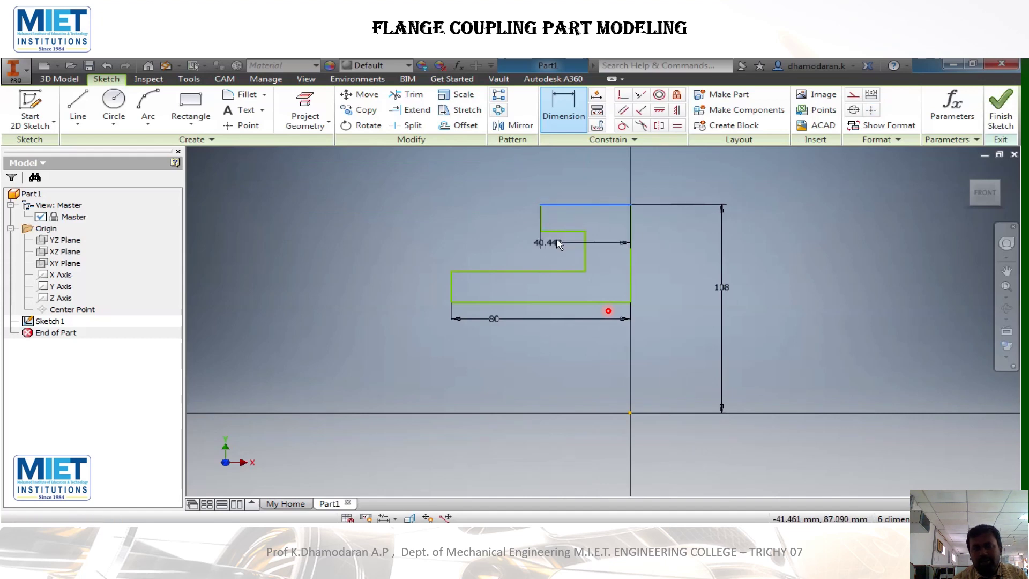
pyautogui.click(564, 231)
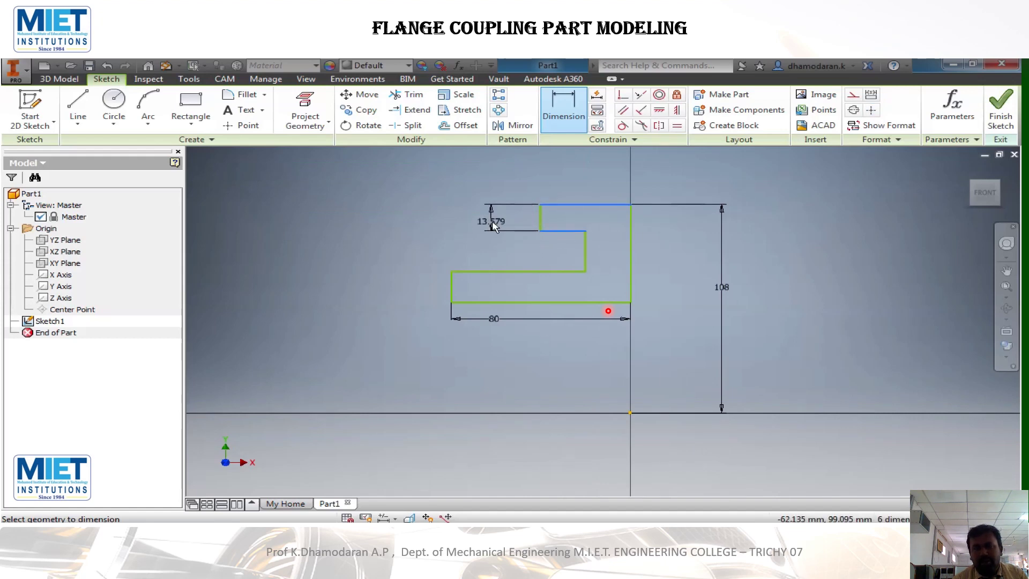
pyautogui.click(493, 226)
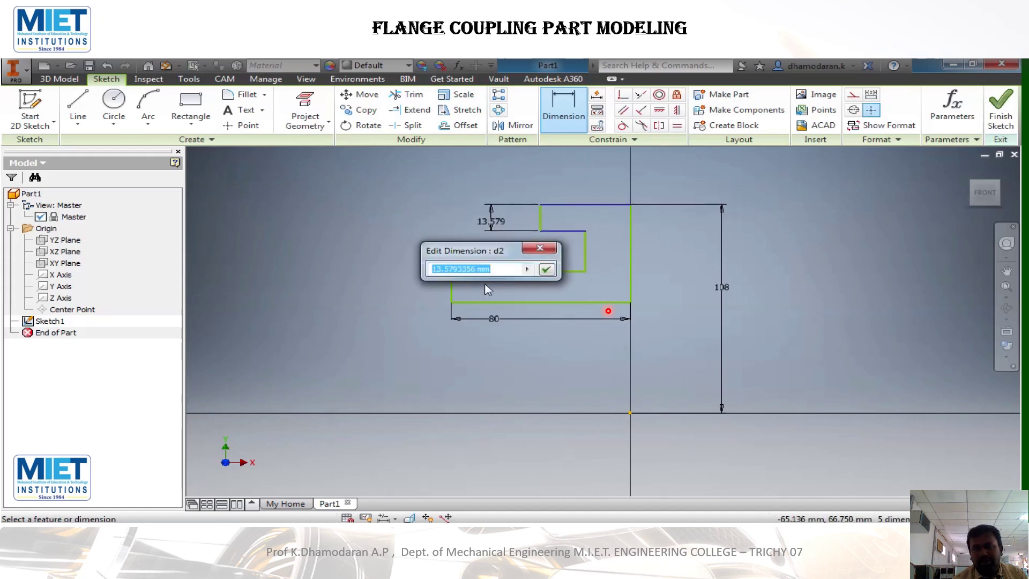
pyautogui.write('8')
pyautogui.press('Return')
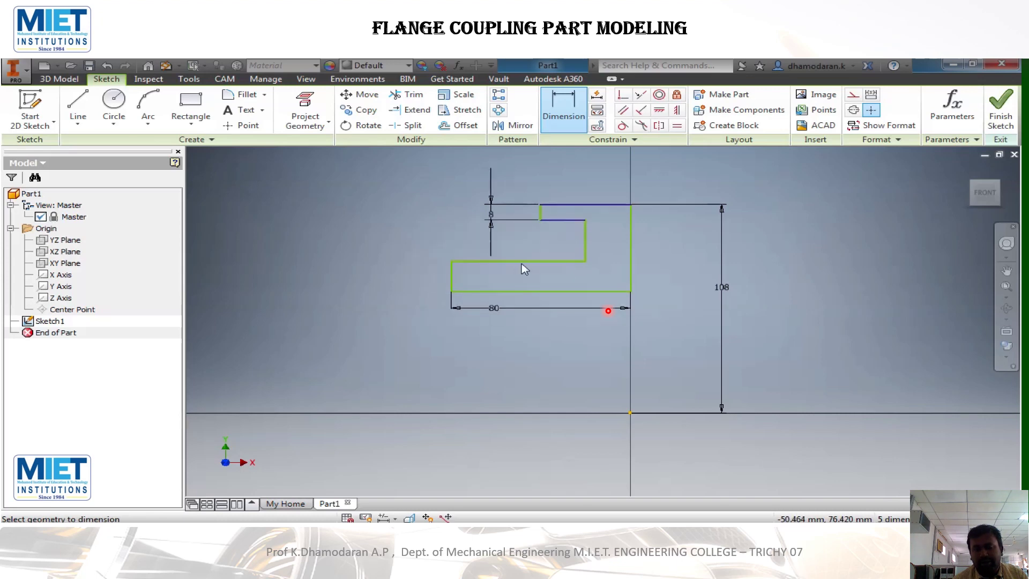
# Dimension the upper lip's end edge from the profile's straight vertical side and set the distance to 46 mm
pyautogui.click(630, 244)
pyautogui.click(540, 212)
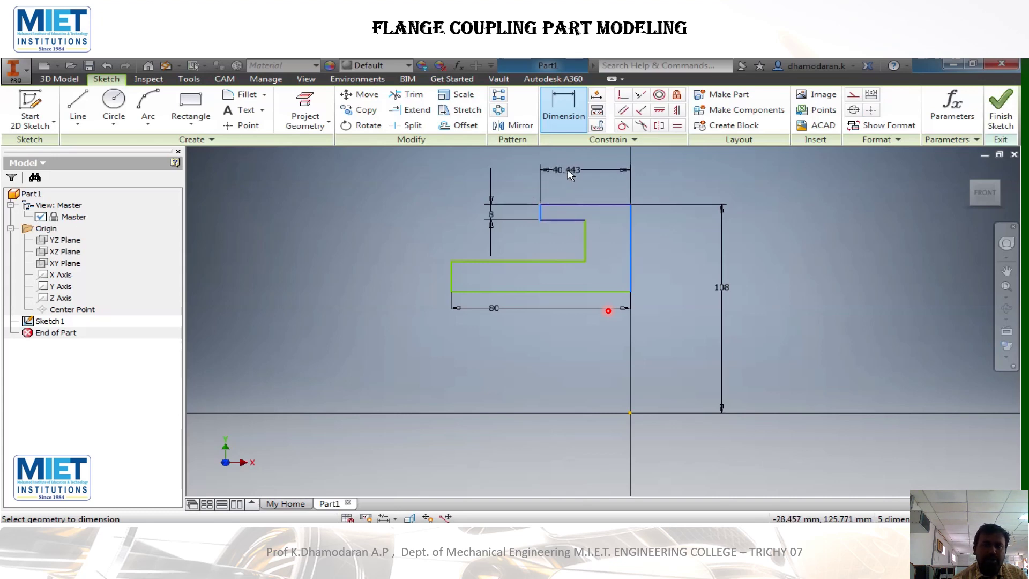
pyautogui.click(570, 174)
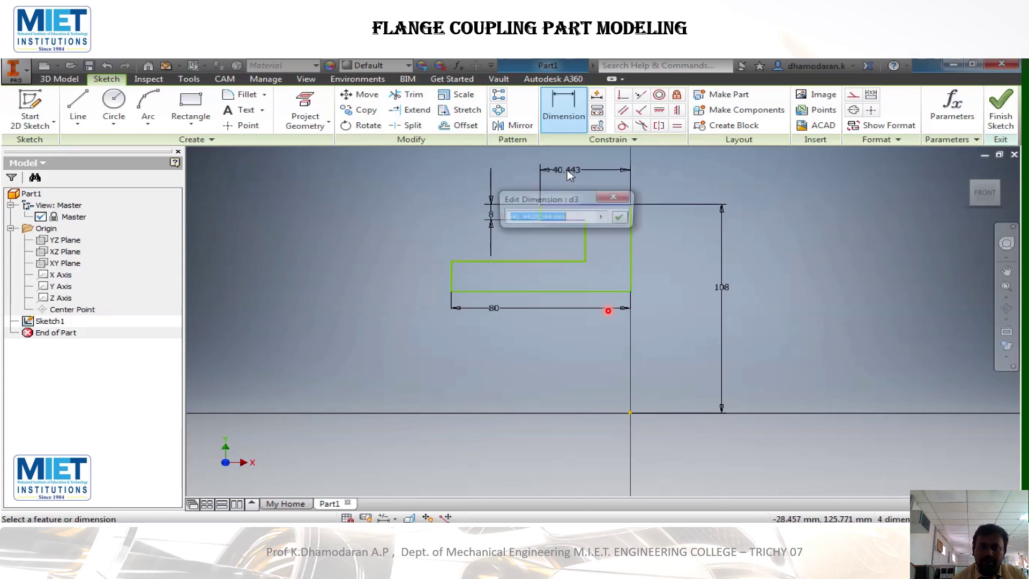
pyautogui.write('46')
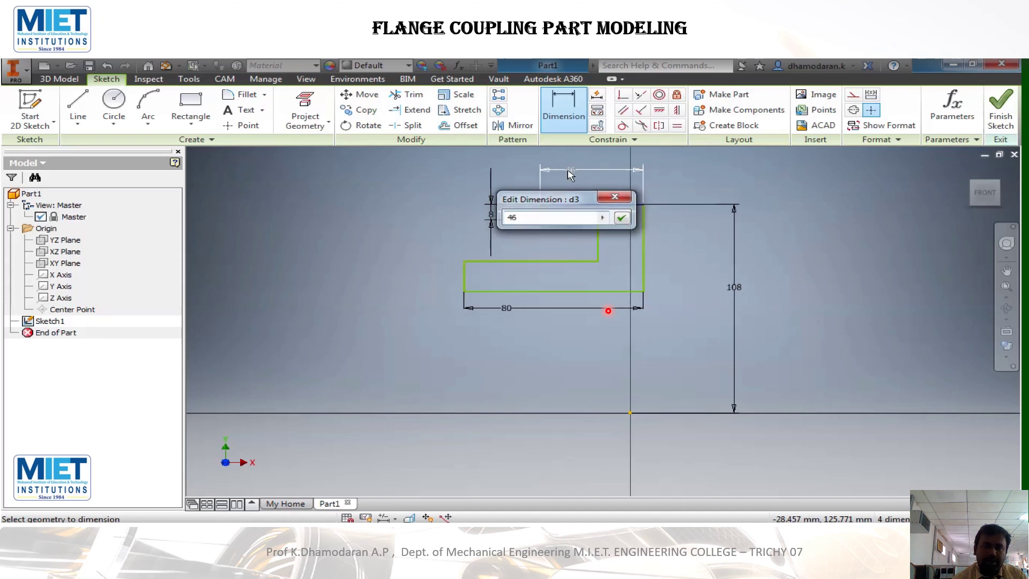
pyautogui.press('Return')
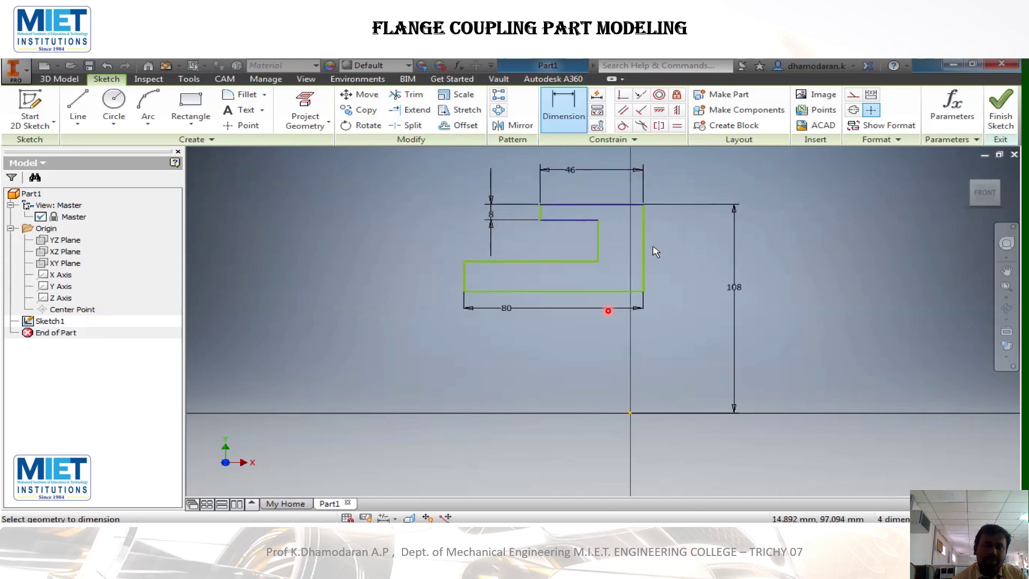
# Dimension the profile's straight vertical side from the origin and set the distance to 0 mm
pyautogui.click(646, 280)
pyautogui.click(631, 413)
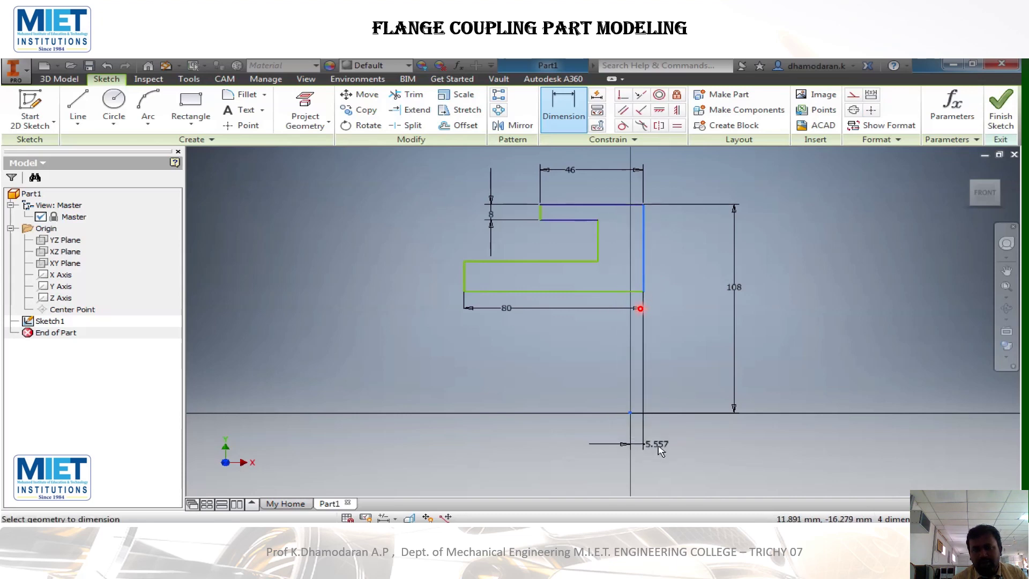
pyautogui.click(662, 436)
pyautogui.write('0')
pyautogui.press('Return')
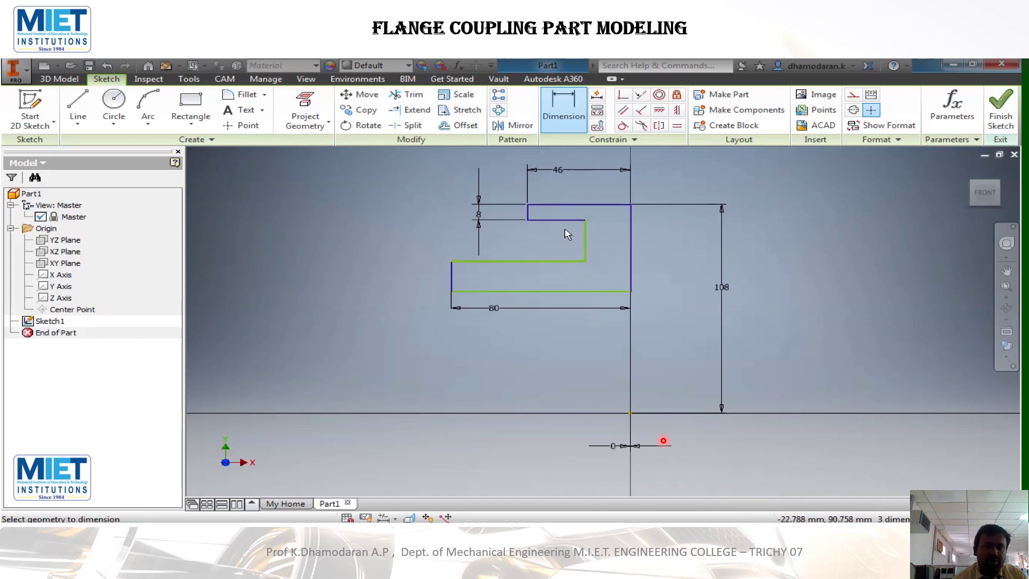
# Dimension the hub's upper edge height above the origin, try 50 mm as its value, and undo that value
pyautogui.click(512, 262)
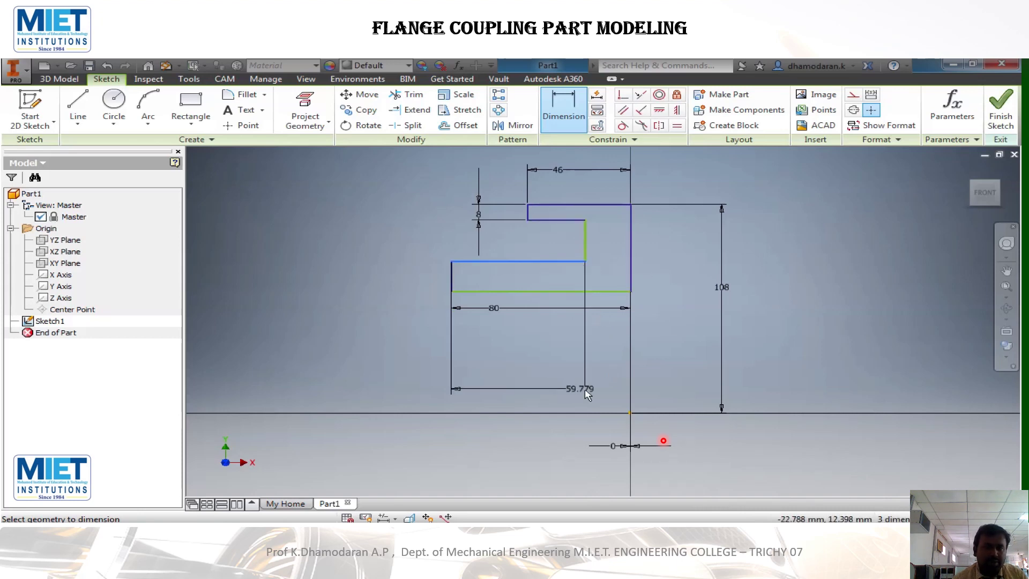
pyautogui.click(630, 413)
pyautogui.click(382, 351)
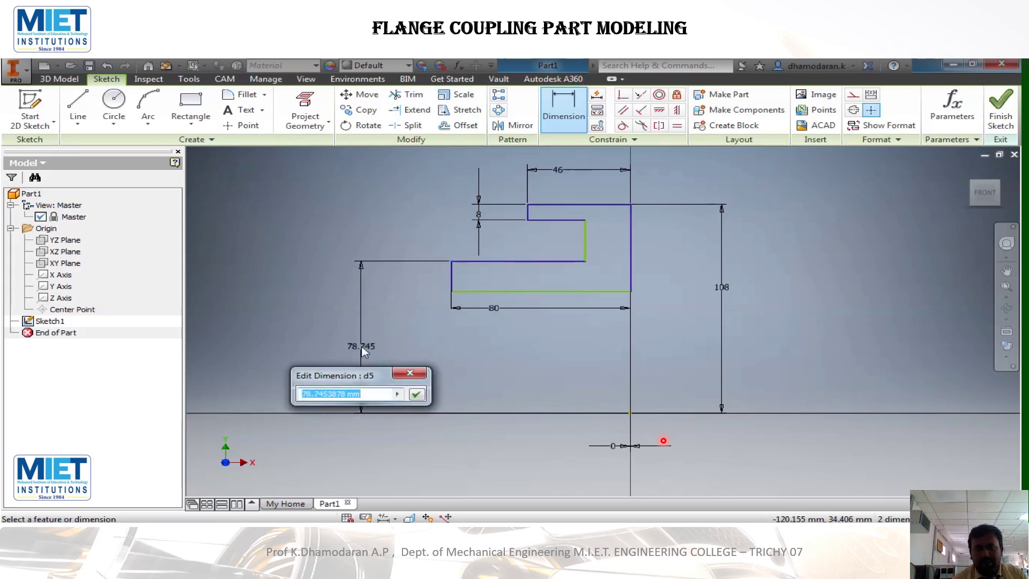
pyautogui.write('50')
pyautogui.press('Return')
pyautogui.click(496, 315)
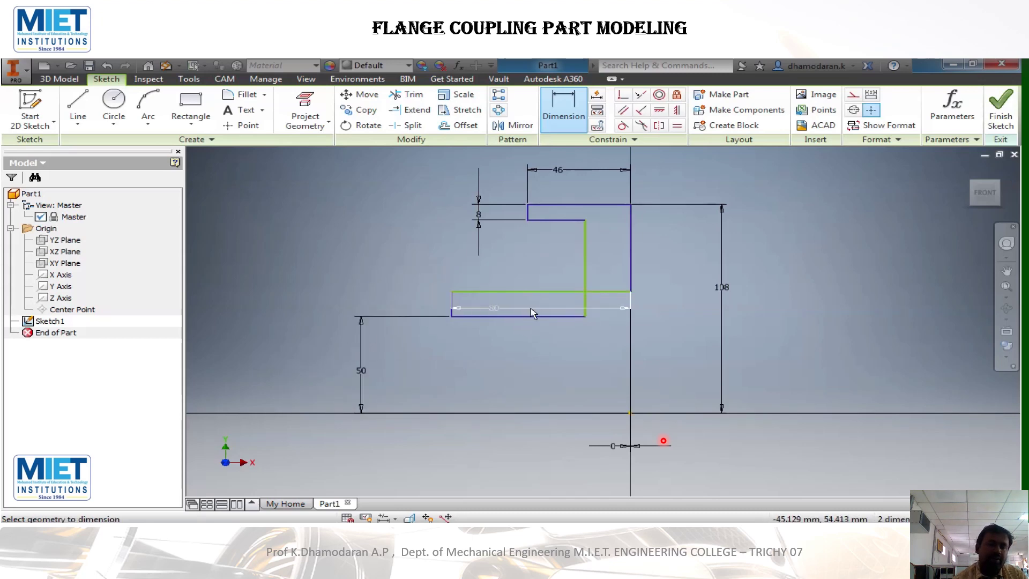
pyautogui.press('Escape')
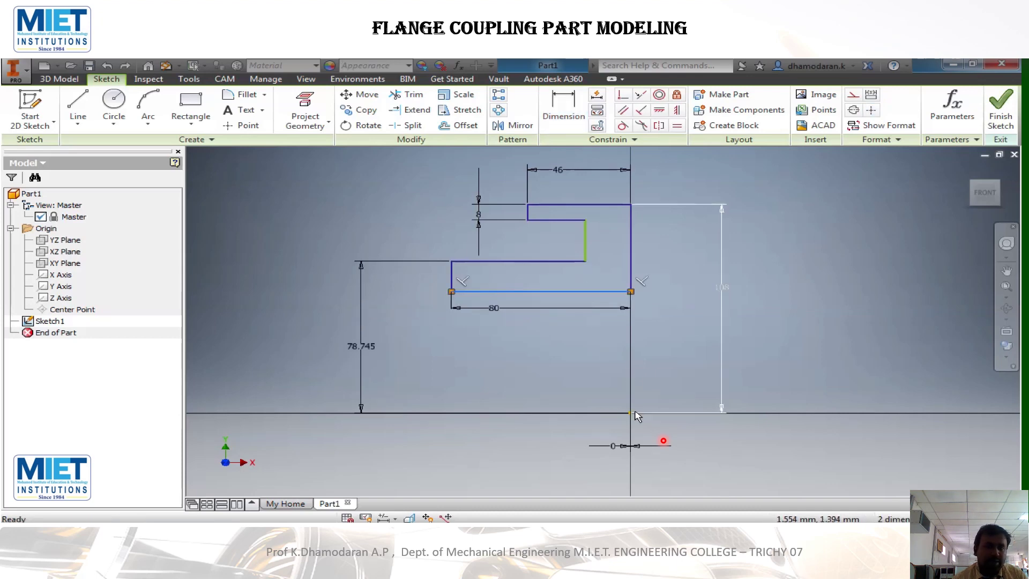
# Dimension the height of the profile's lowest edge above the origin and set it to 25 mm
pyautogui.click(580, 110)
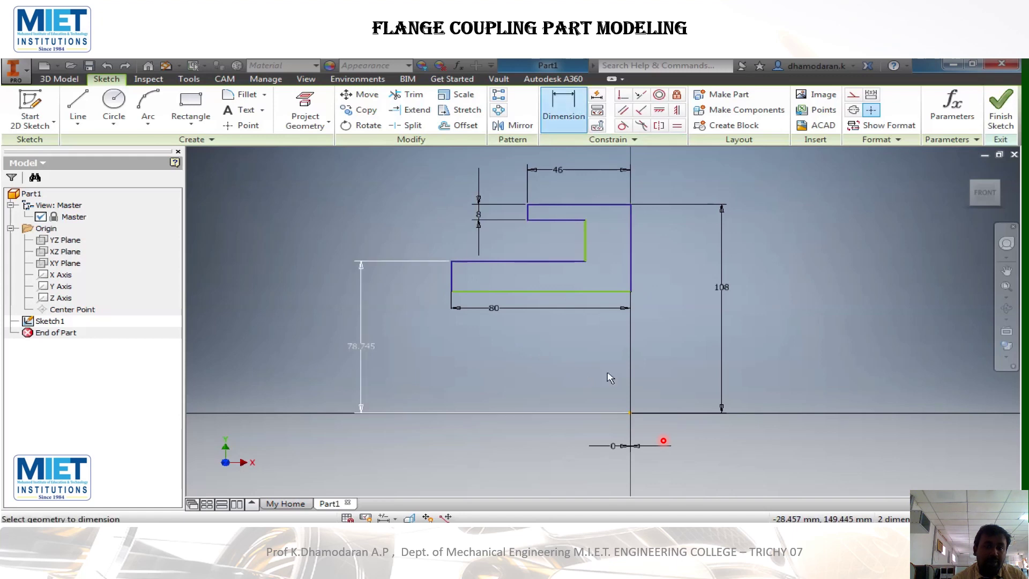
pyautogui.click(601, 291)
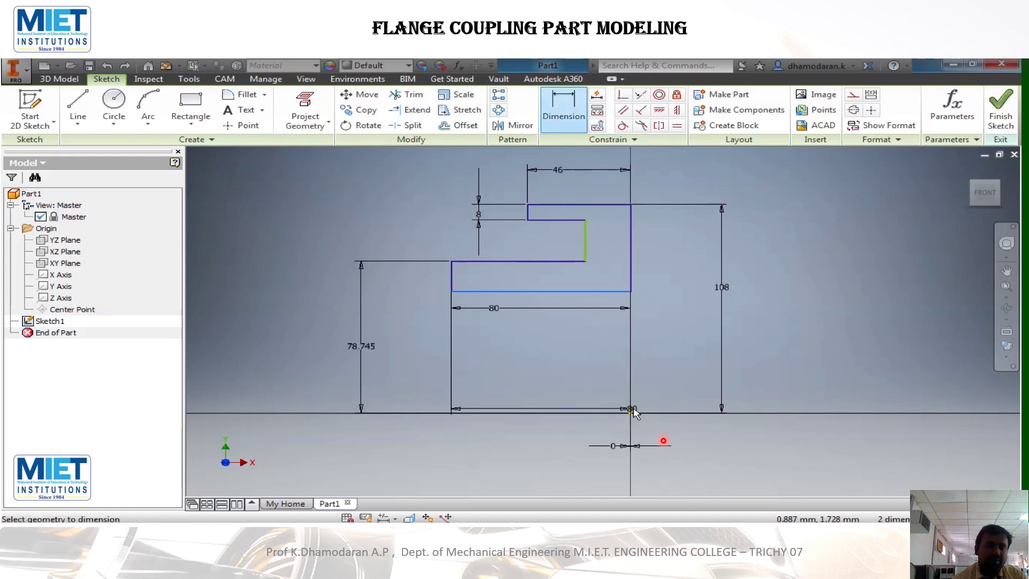
pyautogui.click(628, 413)
pyautogui.click(434, 363)
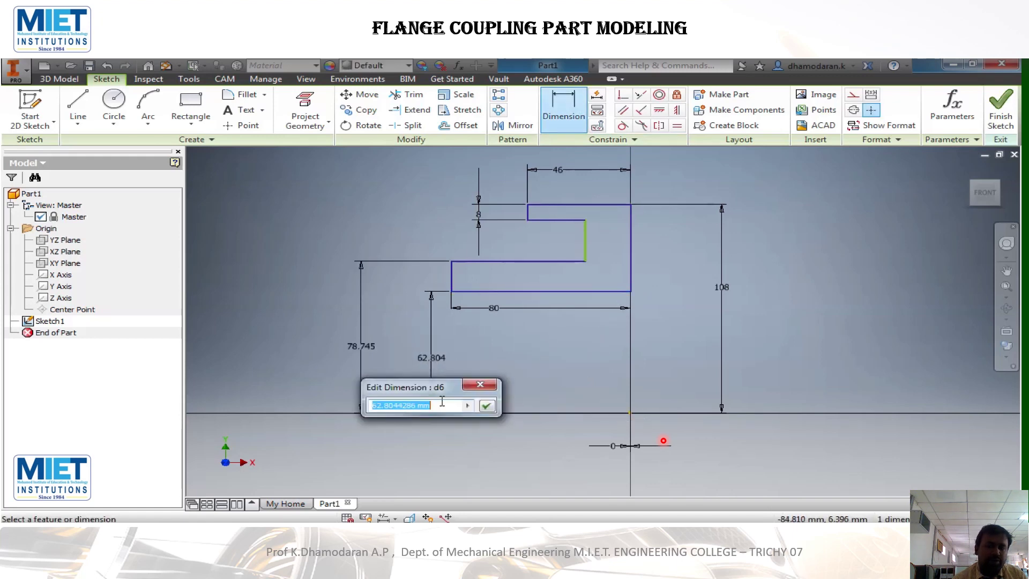
pyautogui.write('25')
pyautogui.press('Return')
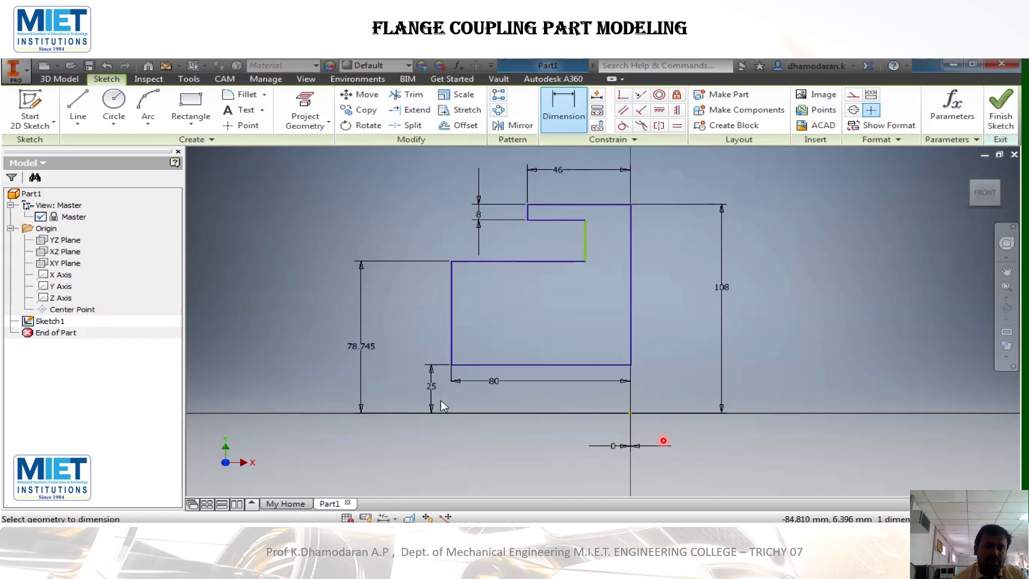
# Set the height dimension of the hub's upper edge above the origin to 50 mm
pyautogui.click(378, 345)
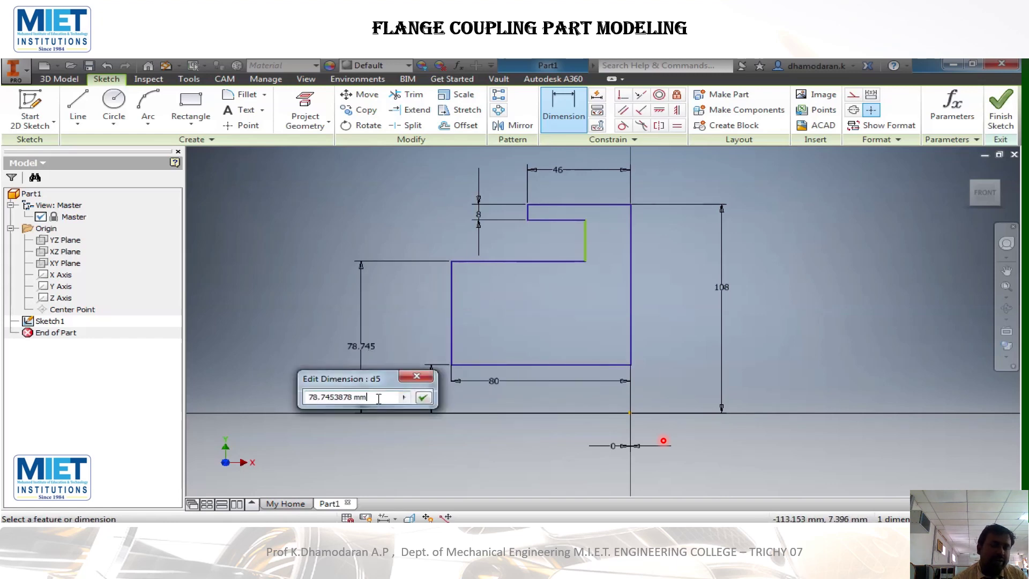
pyautogui.write('50')
pyautogui.press('Return')
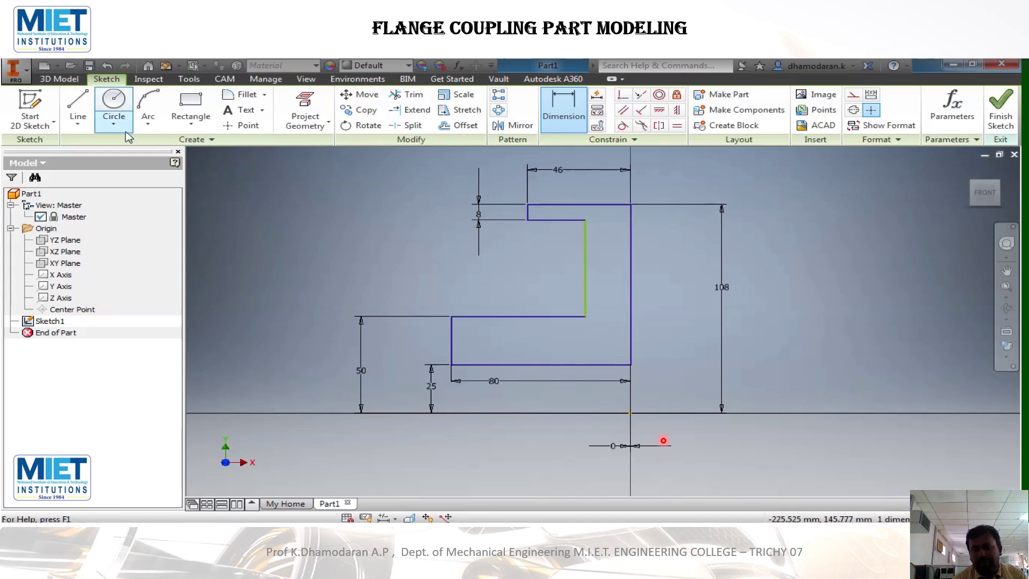
# Sketch a step outline about 11 mm wide from the straight vertical side outward, down to the horizontal axis, and back to the origin
pyautogui.click(78, 104)
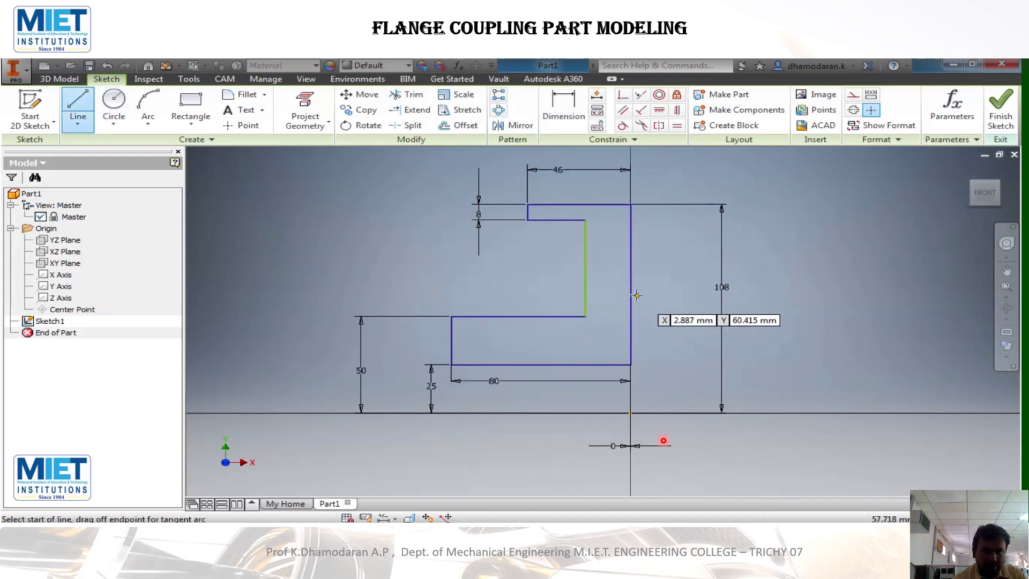
pyautogui.click(631, 294)
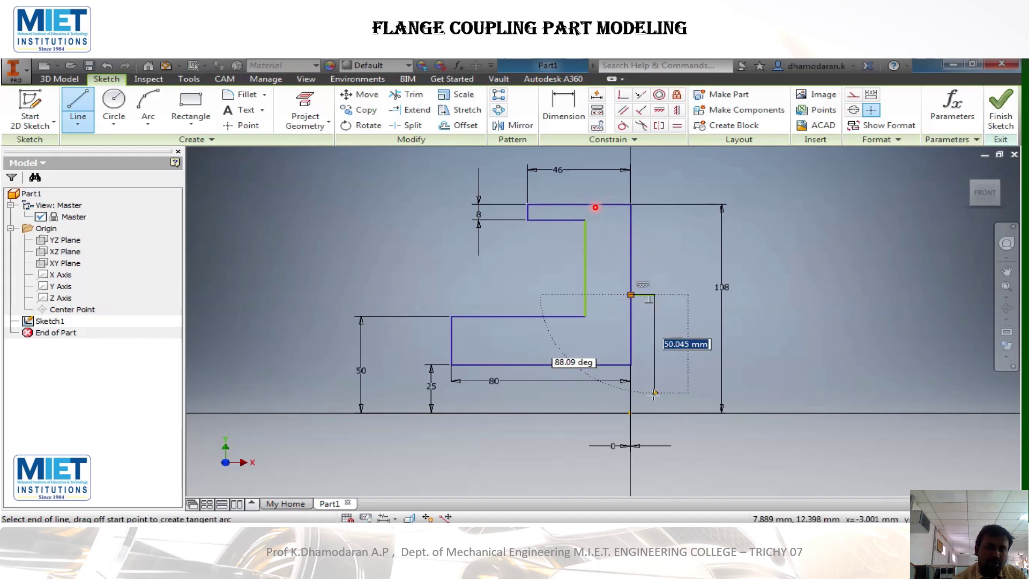
pyautogui.click(653, 412)
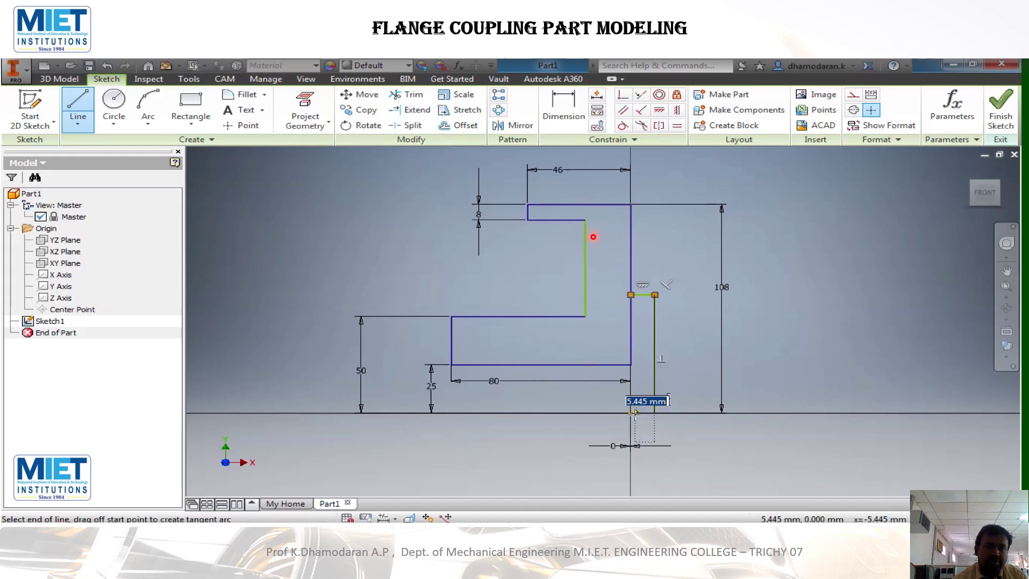
pyautogui.click(631, 412)
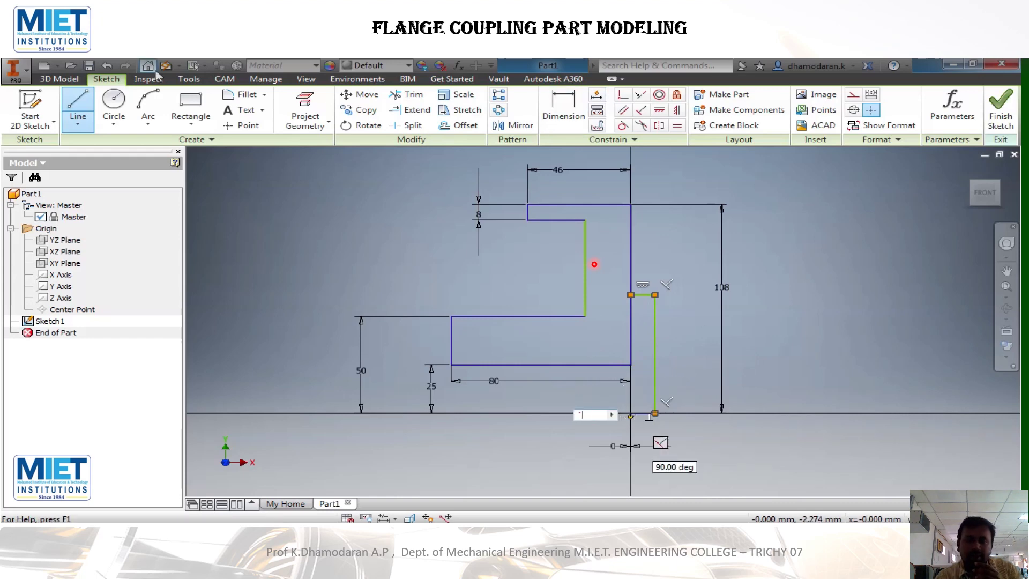
# Draw a line continuing the profile's lowest edge to the new step's vertical line, and trim that vertical line below it
pyautogui.click(78, 107)
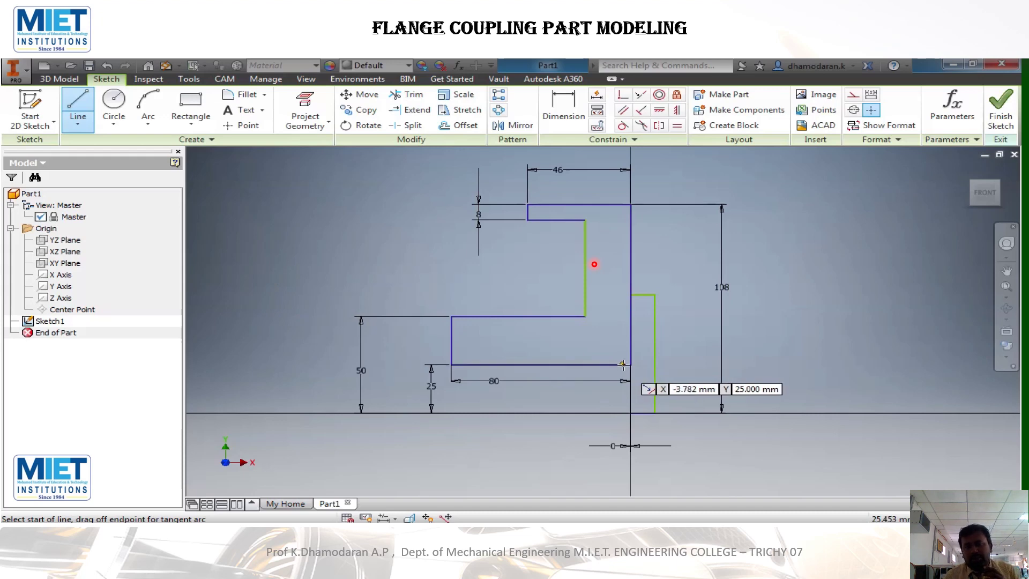
pyautogui.click(654, 365)
pyautogui.press('Escape')
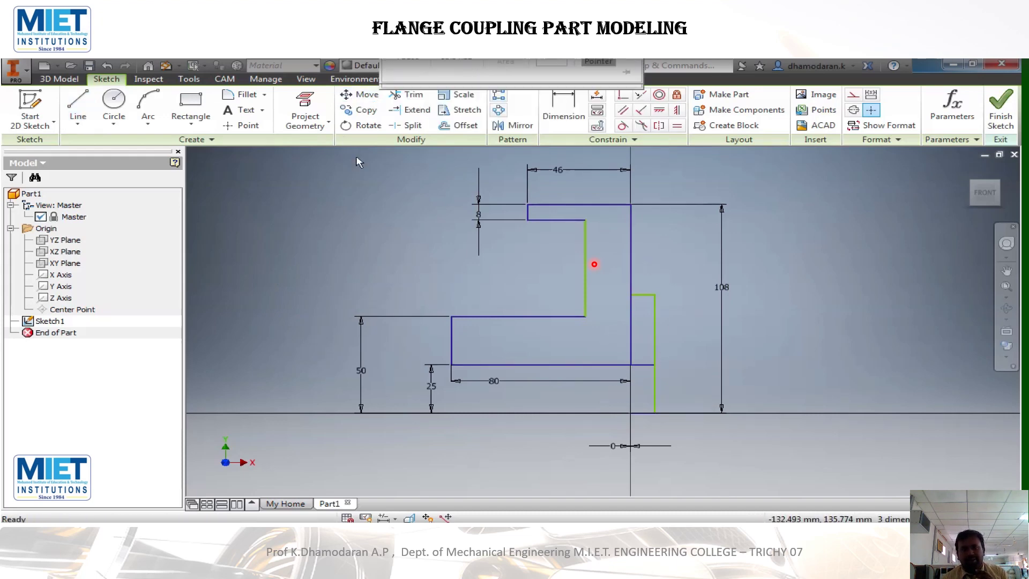
pyautogui.click(408, 95)
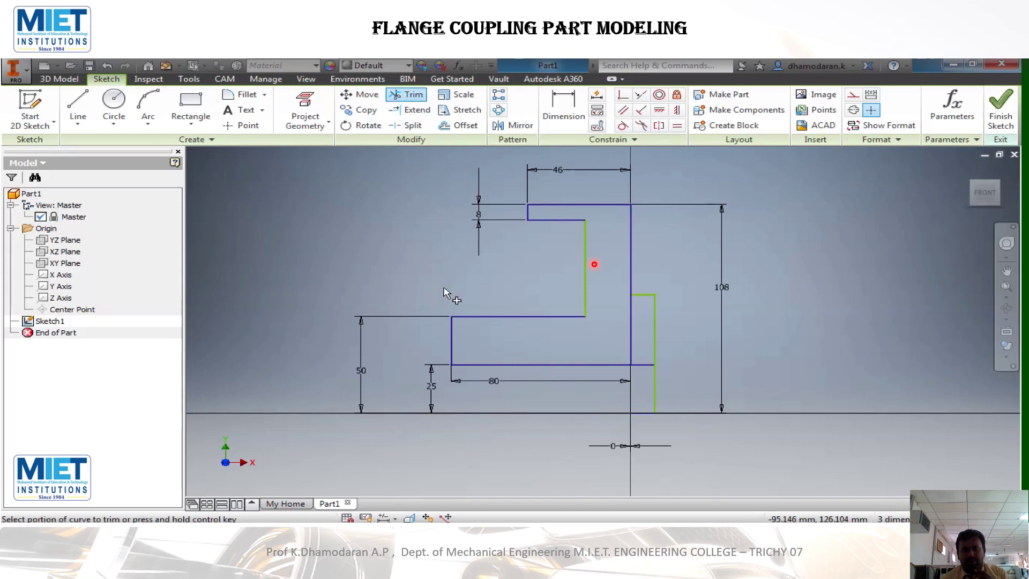
pyautogui.click(653, 373)
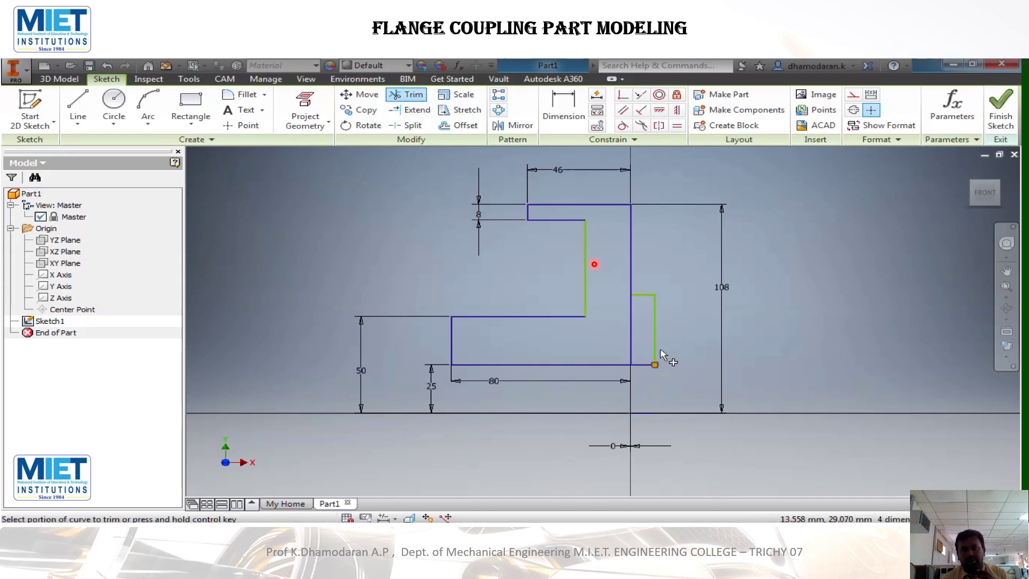
# Trim the vertical segment shared by the profile and the projecting step, and set the step's upper edge height above the origin to 75/2 mm
pyautogui.click(629, 333)
pyautogui.press('d')
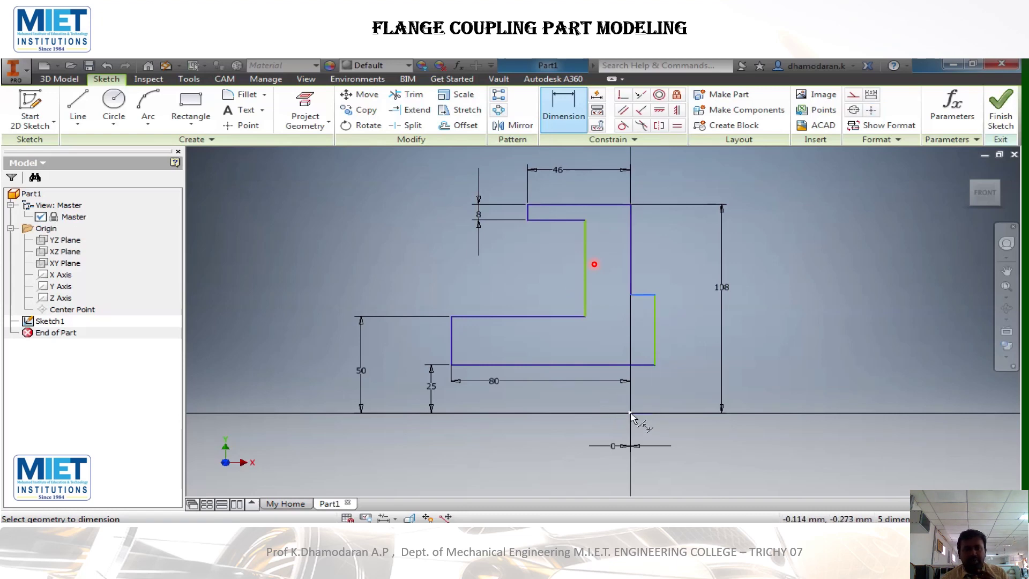
pyautogui.click(630, 413)
pyautogui.click(680, 414)
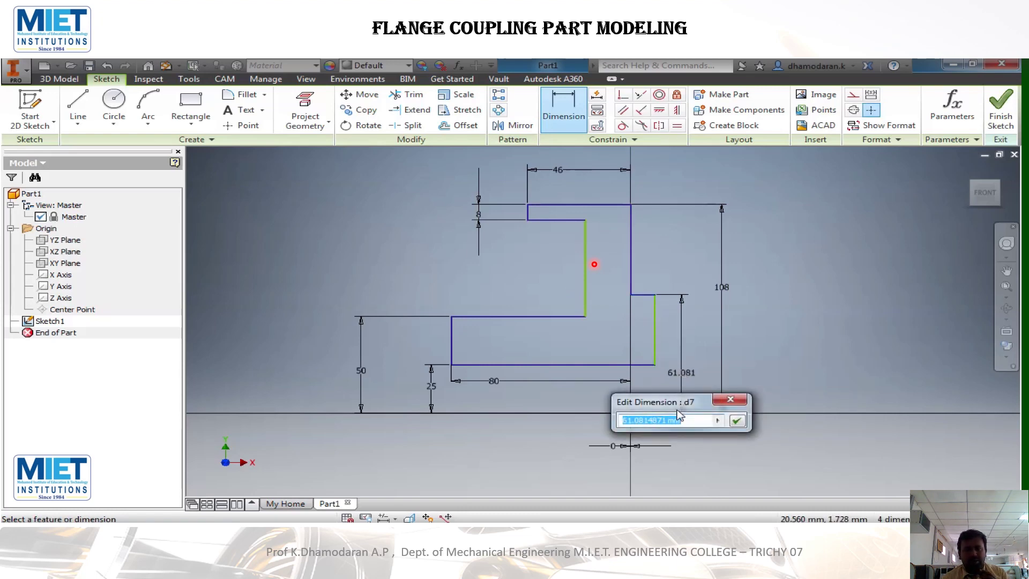
pyautogui.write('75/')
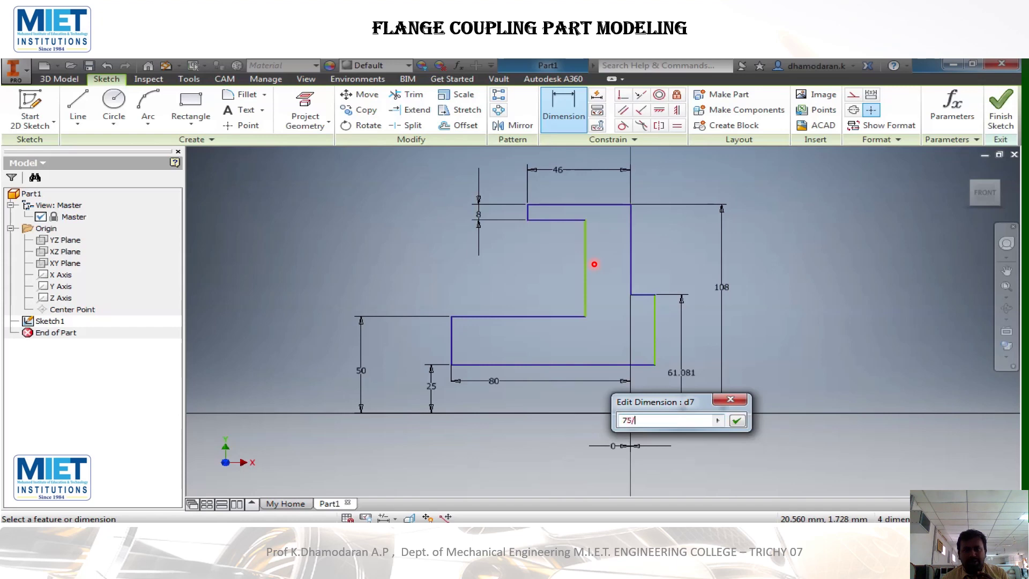
pyautogui.write('2')
pyautogui.press('Return')
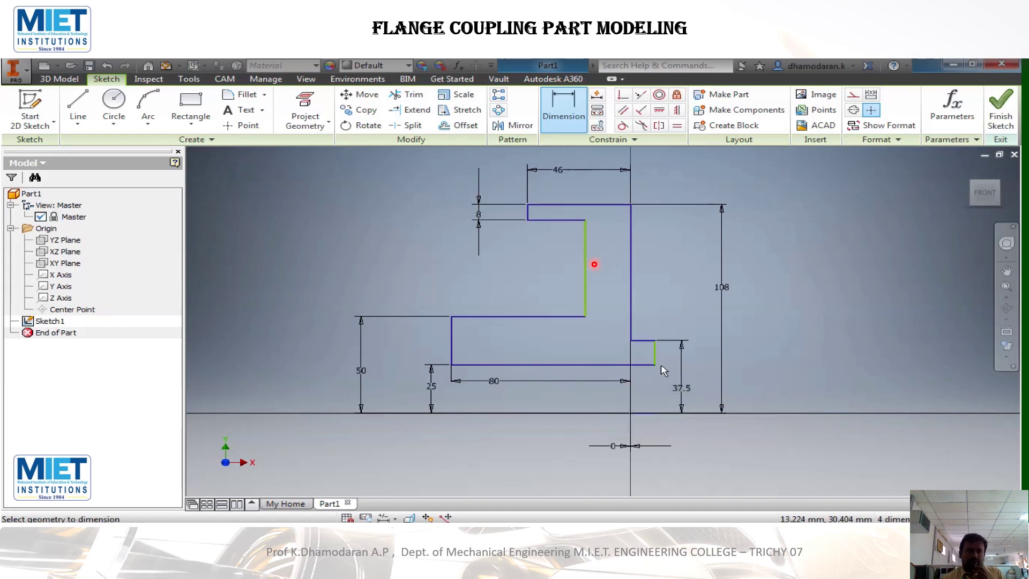
# Dimension the projecting step's width horizontally from the origin and set it to 5 mm
pyautogui.click(633, 342)
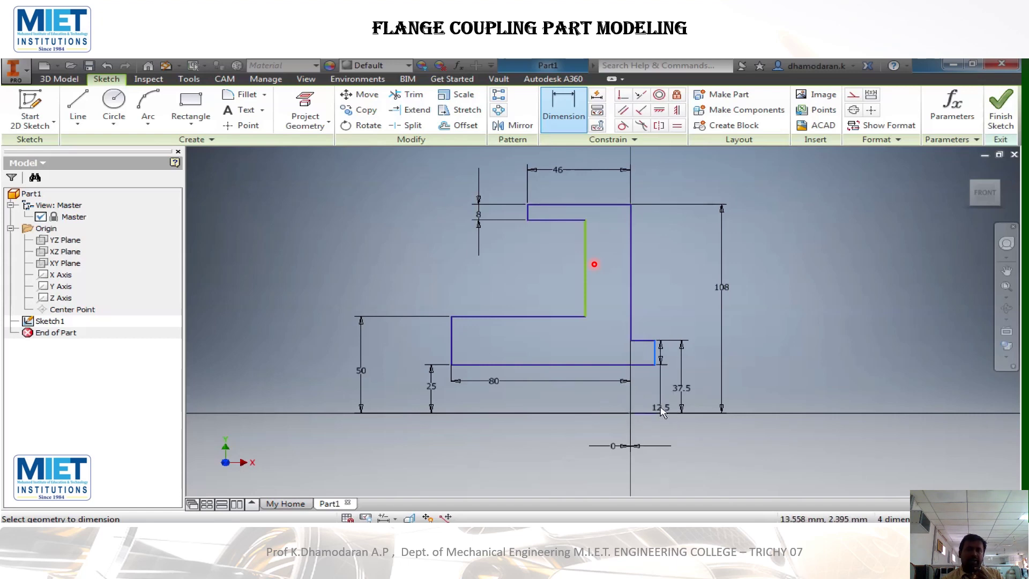
pyautogui.click(631, 414)
pyautogui.click(653, 435)
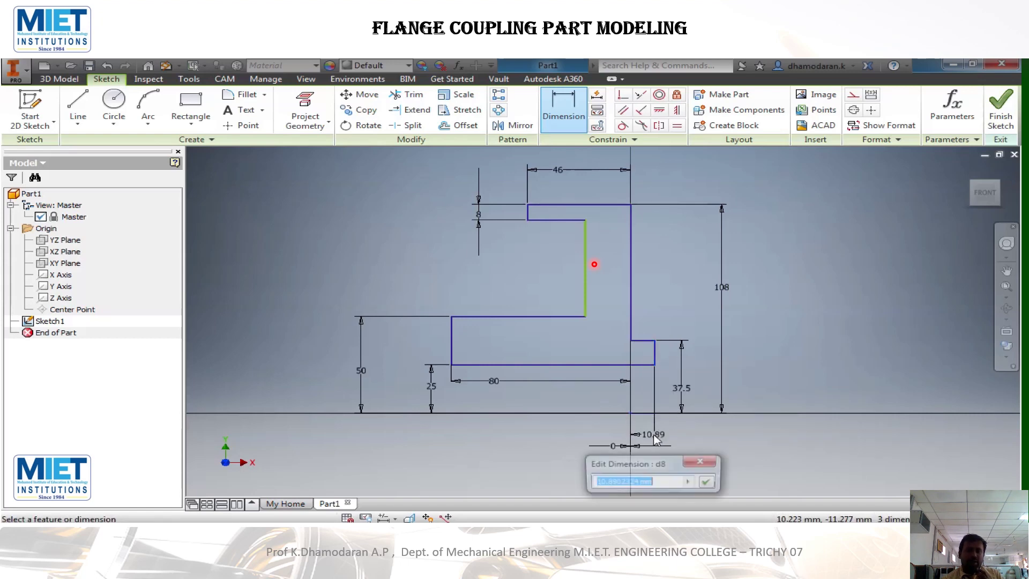
pyautogui.write('5')
pyautogui.press('Return')
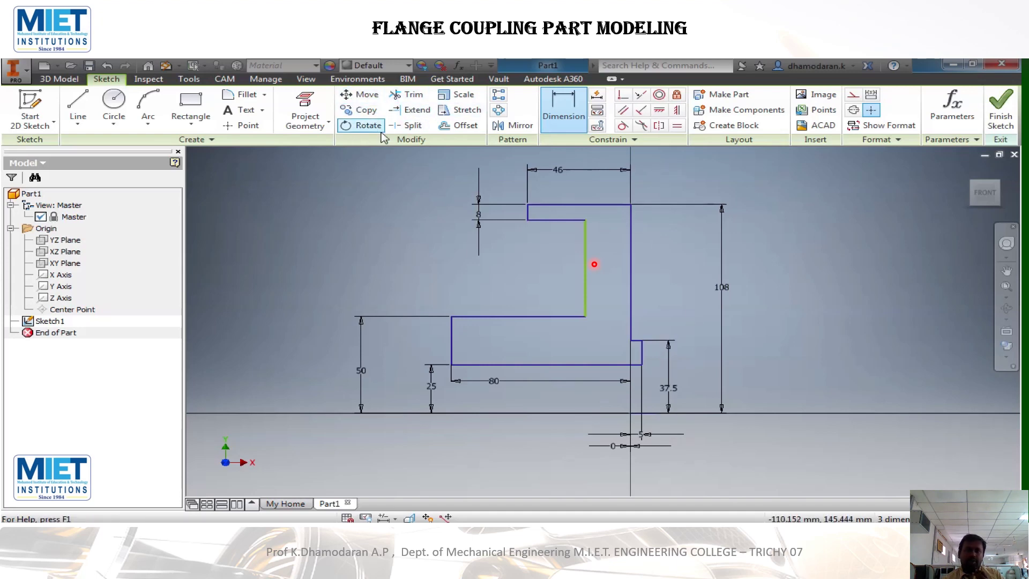
# Fillet the upper outer corners of the flange rim and the hub with a 3 mm radius
pyautogui.click(256, 101)
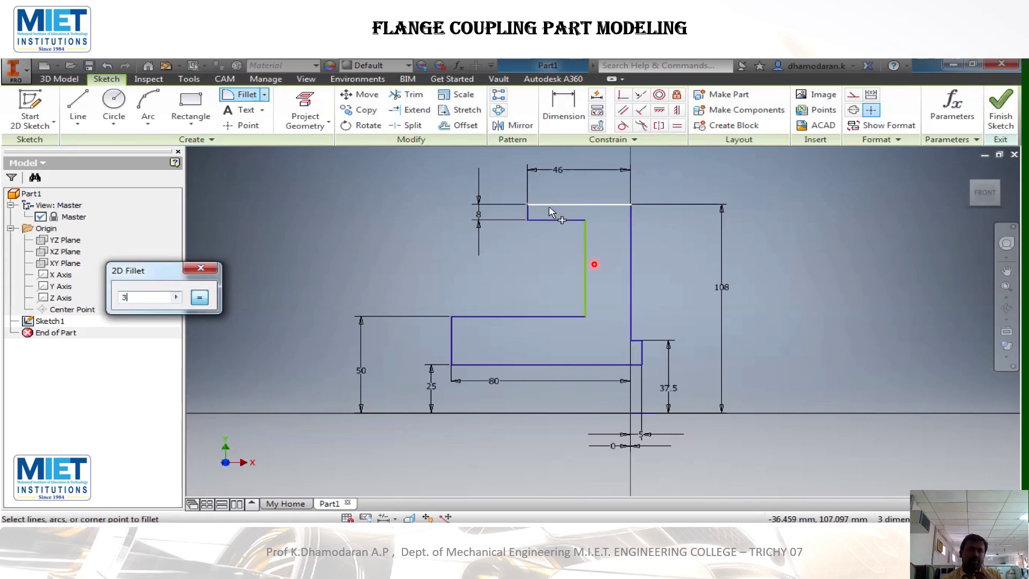
pyautogui.click(529, 214)
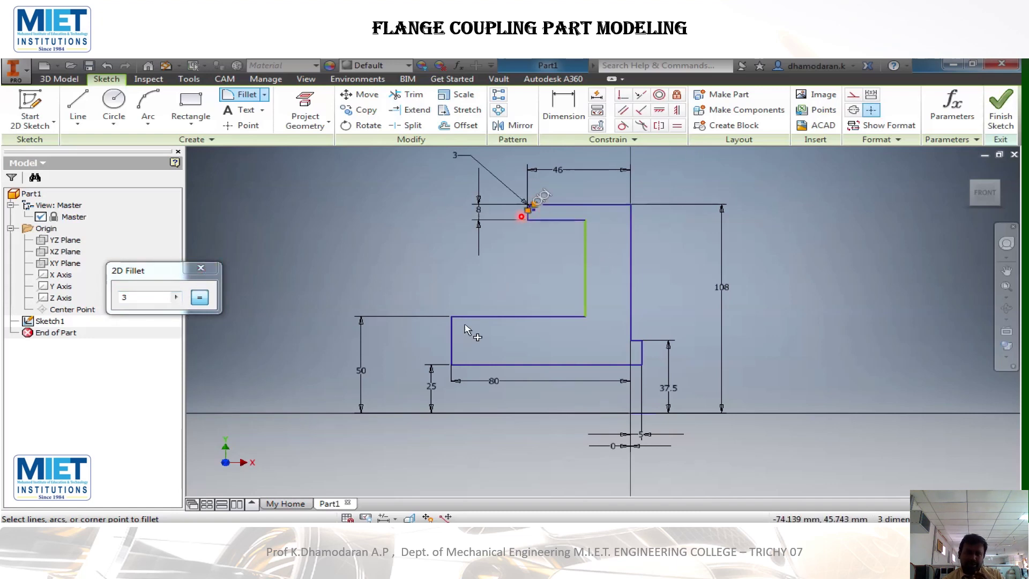
pyautogui.click(451, 341)
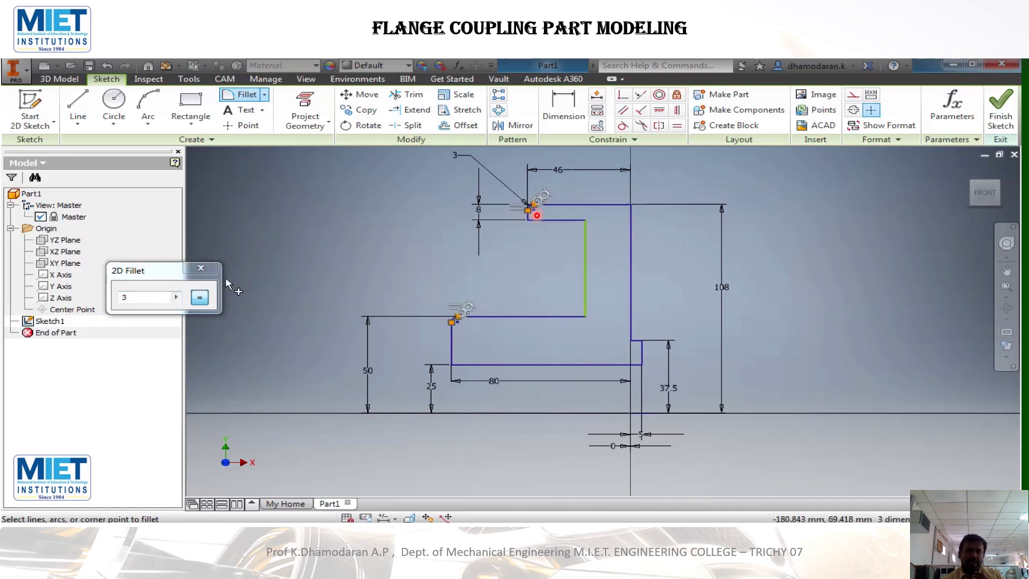
pyautogui.click(201, 267)
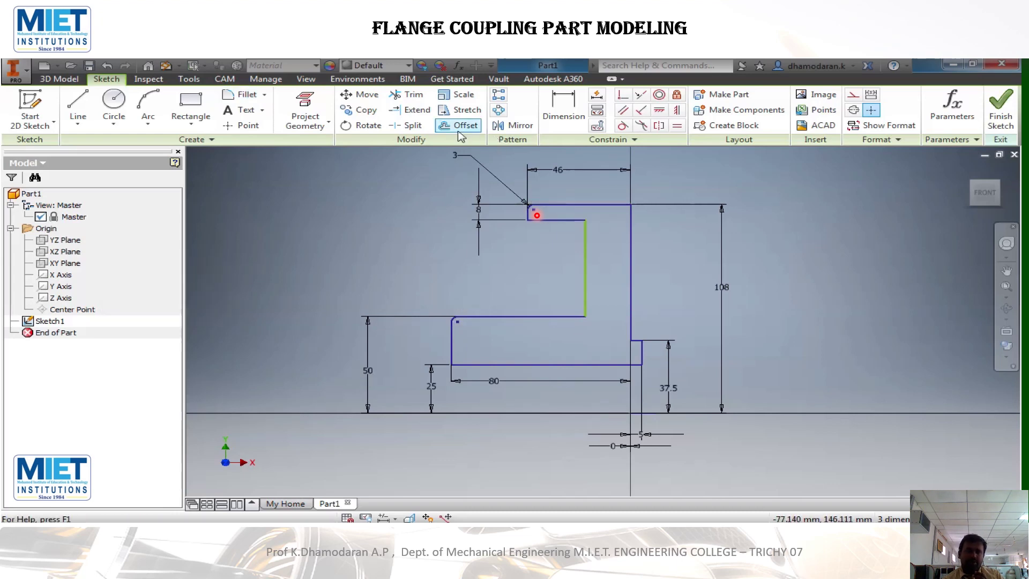
# Chamfer the upper outer corner of the projecting step by 2 mm and finish the sketch
pyautogui.click(264, 95)
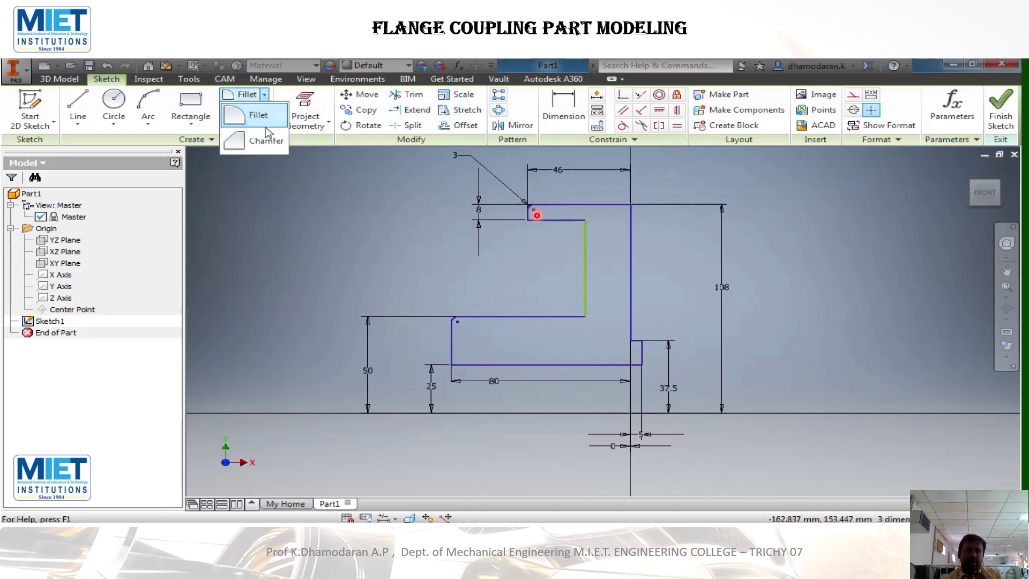
pyautogui.click(266, 139)
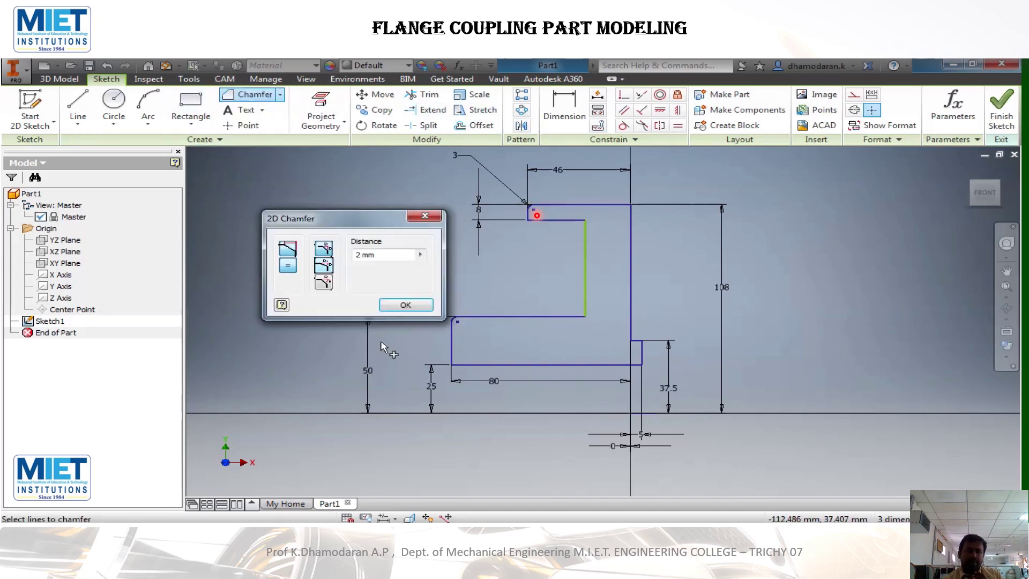
pyautogui.click(637, 345)
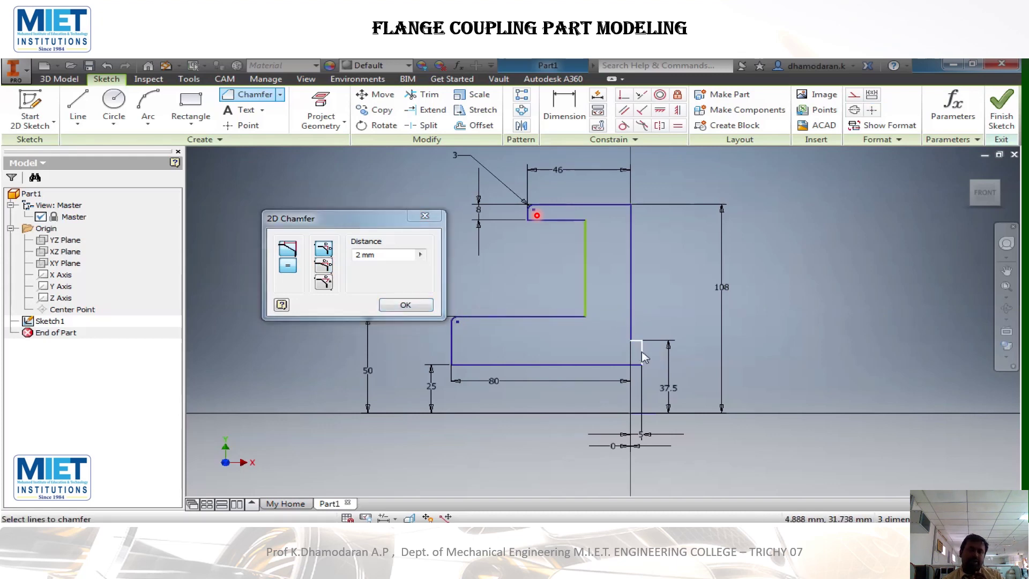
pyautogui.click(641, 351)
pyautogui.click(1001, 107)
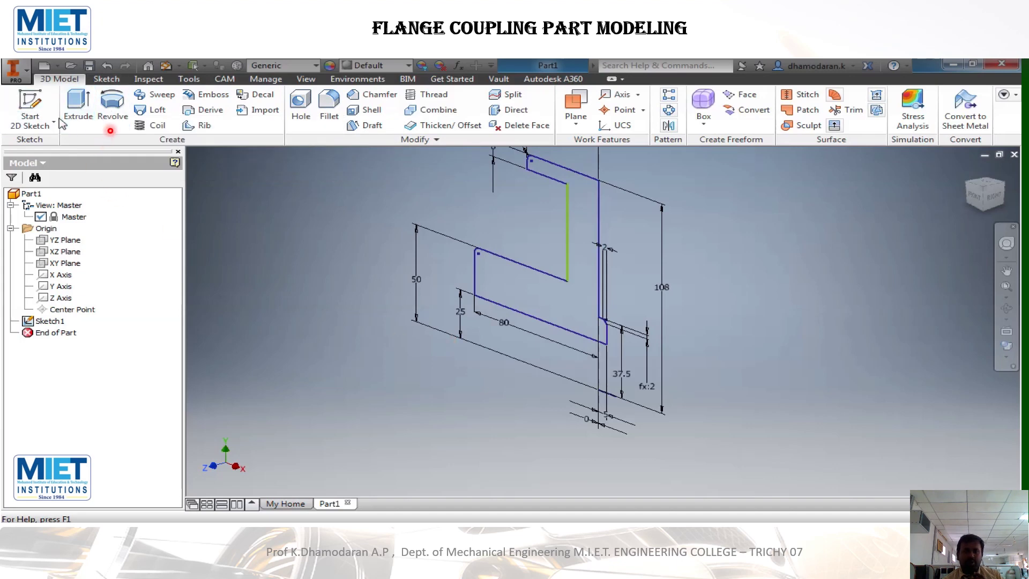
# Revolve the closed profile fully about the X axis as a new solid
pyautogui.click(113, 121)
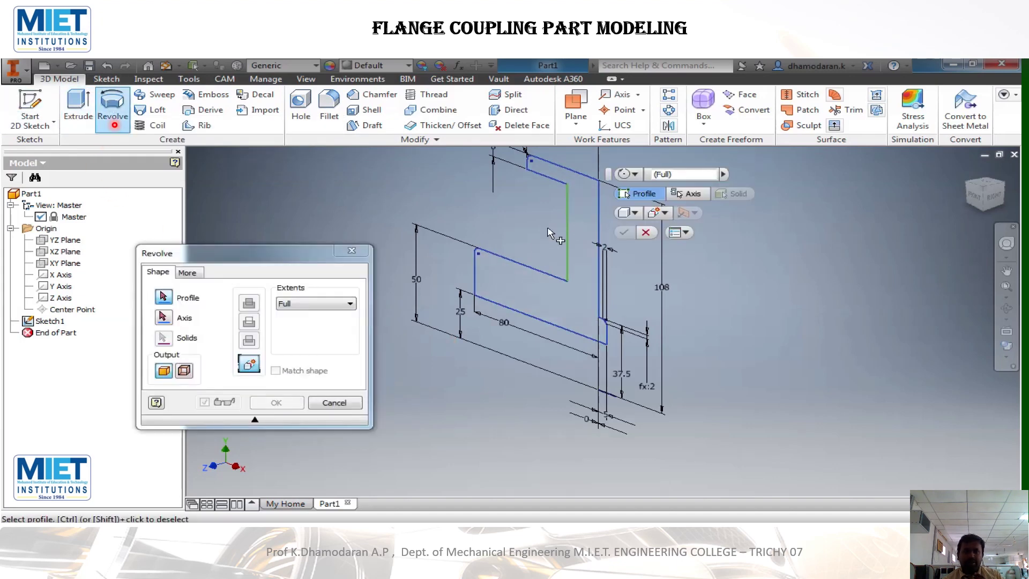
pyautogui.click(576, 217)
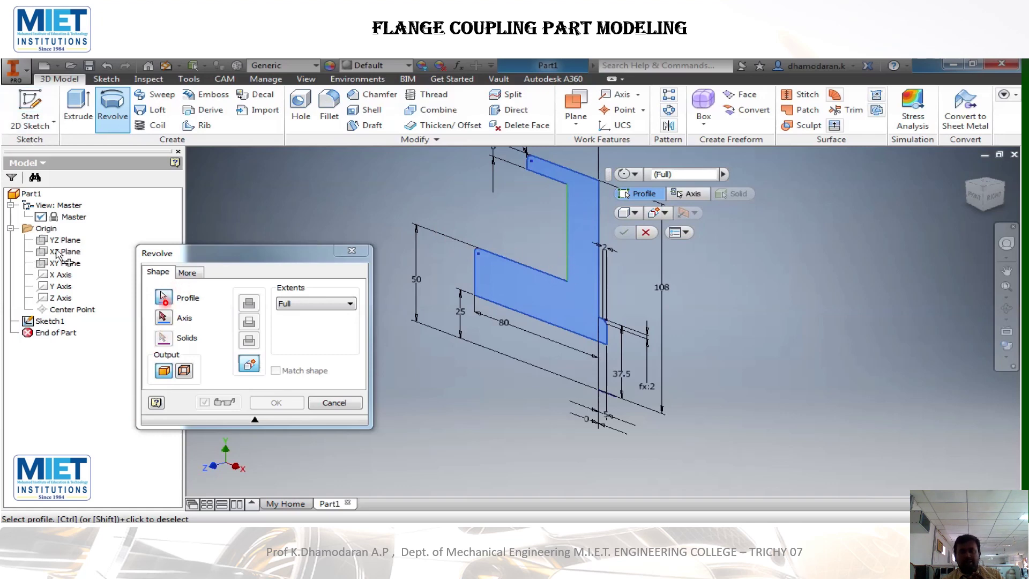
pyautogui.click(162, 315)
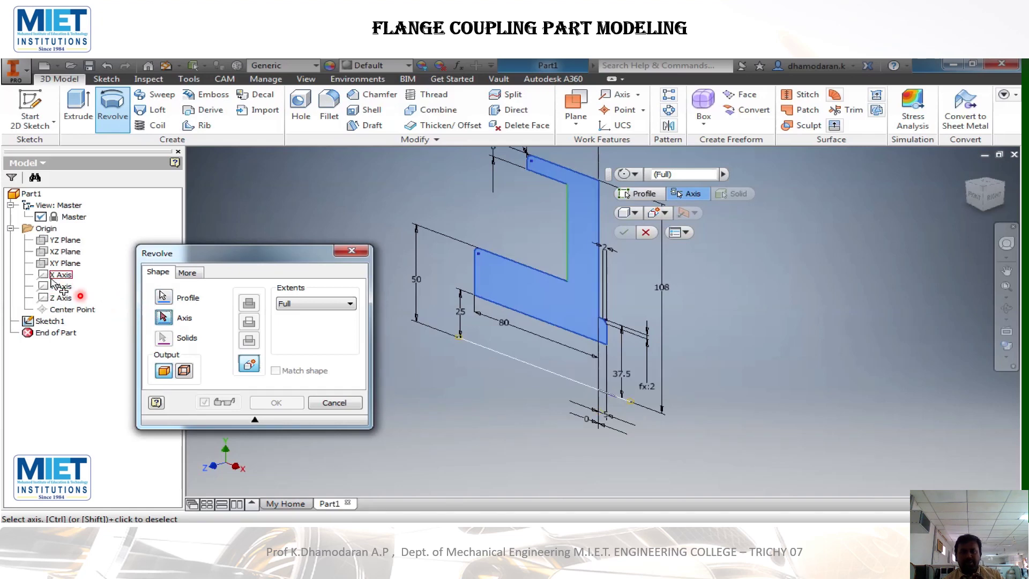
pyautogui.click(59, 274)
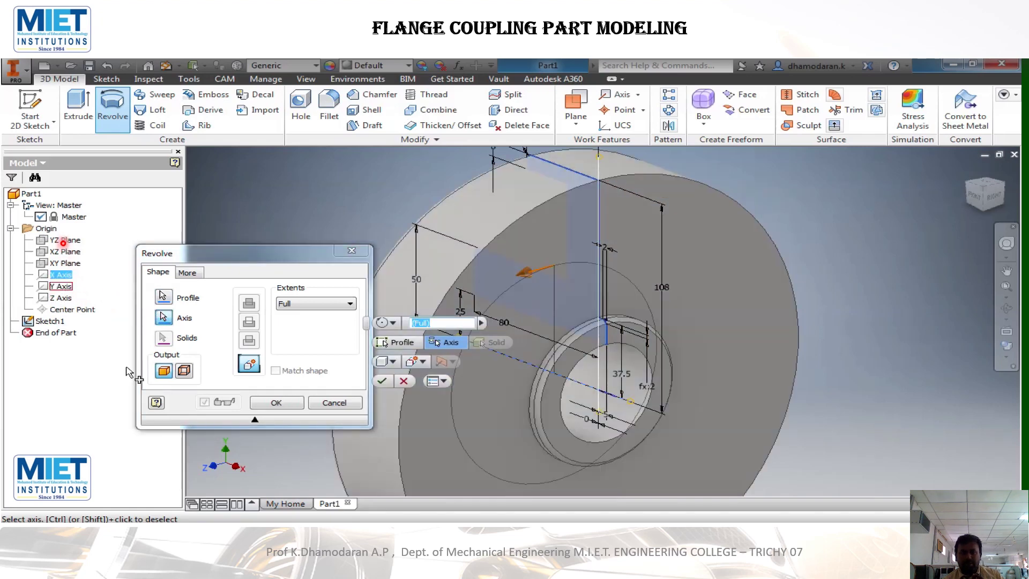
pyautogui.click(275, 402)
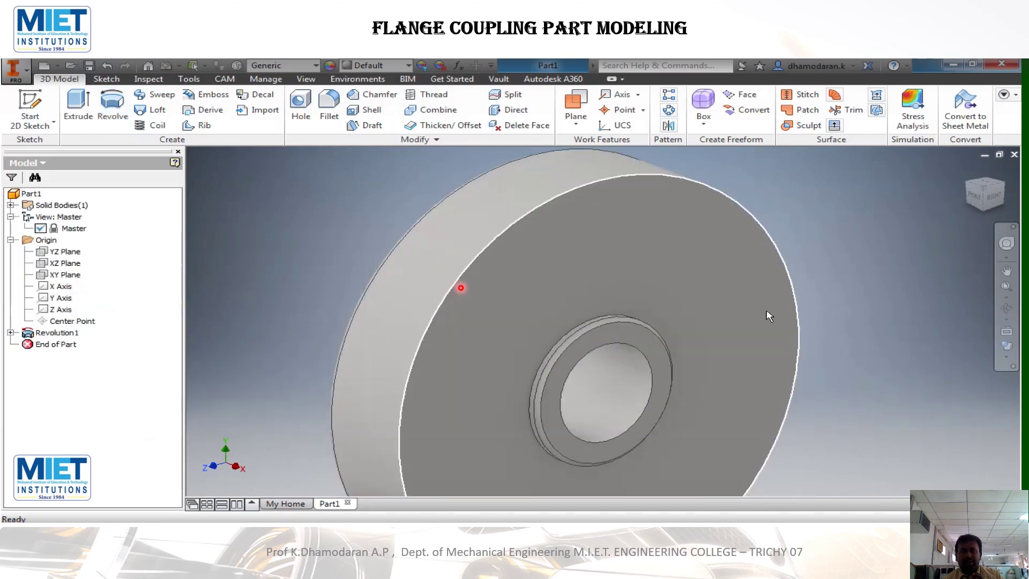
# Sketch a 16 mm circle on the flange's flat face, centred on the vertical axis about 72 mm above the centre, and finish the sketch
pyautogui.click(965, 173)
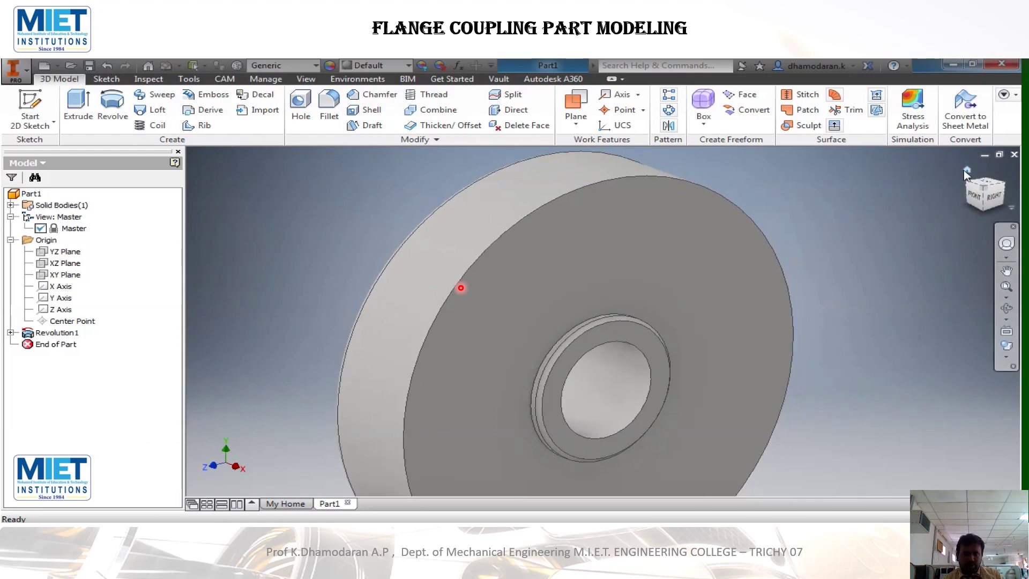
pyautogui.press('s')
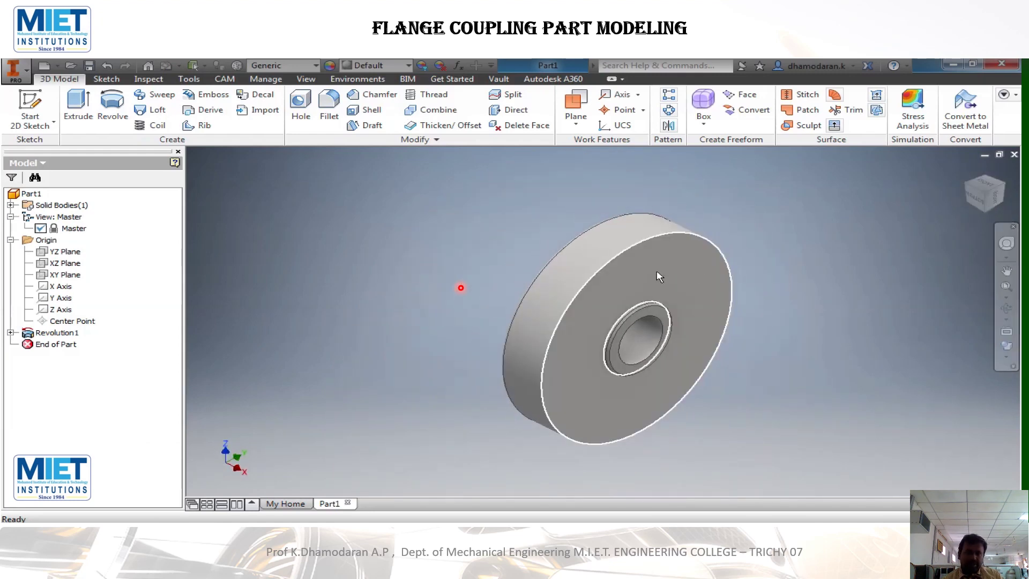
pyautogui.click(707, 261)
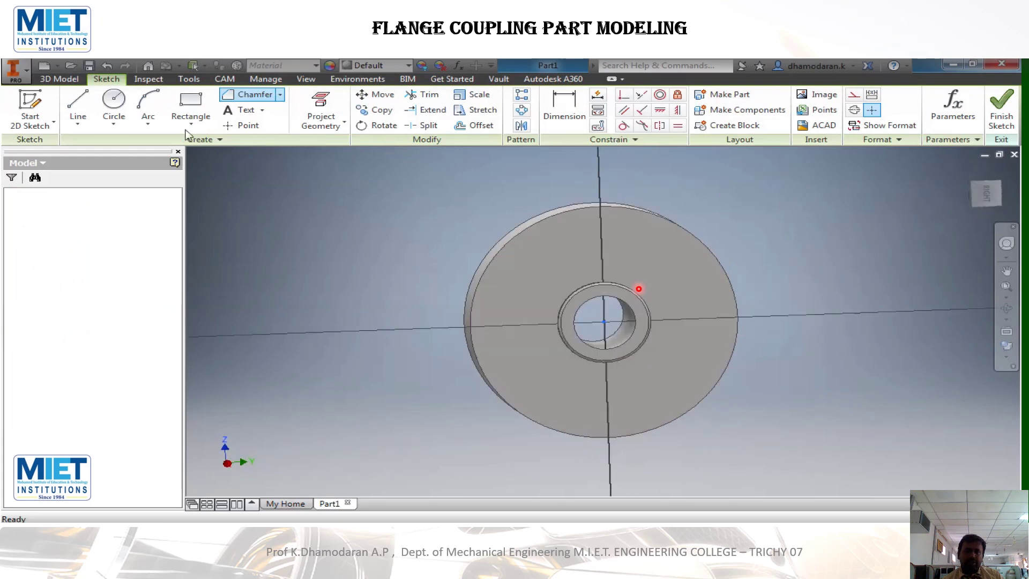
pyautogui.press('c')
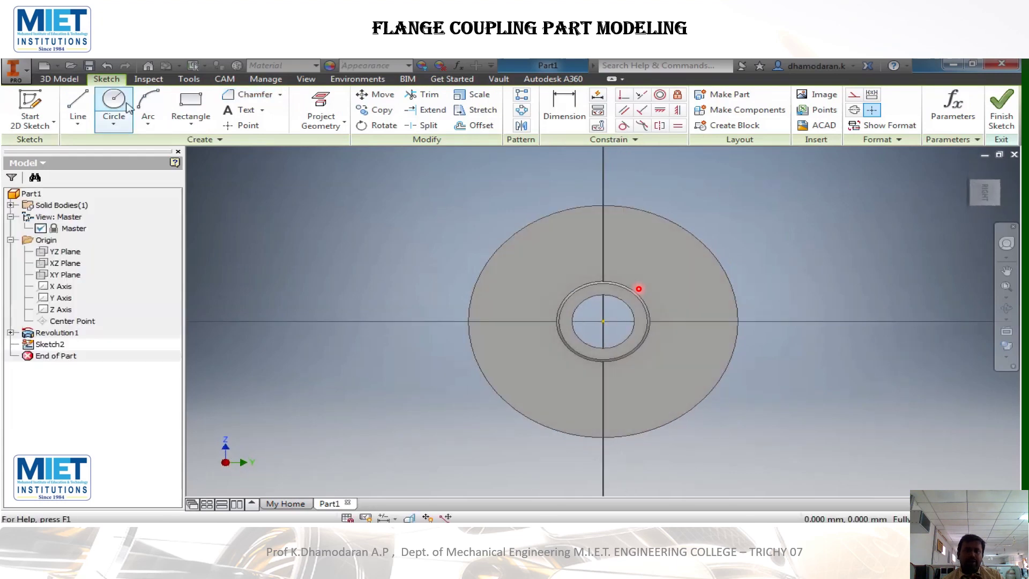
pyautogui.click(603, 244)
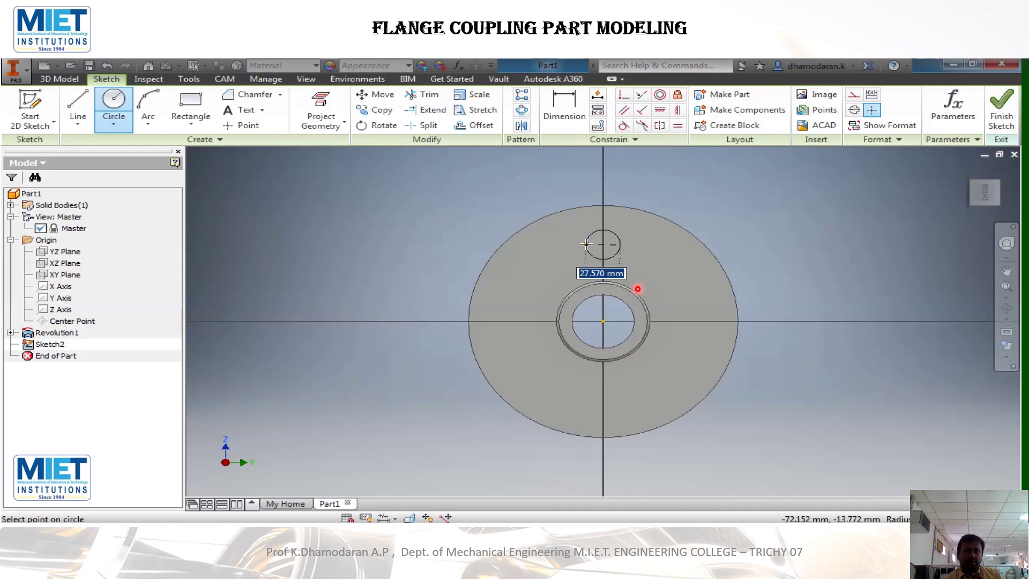
pyautogui.write('16')
pyautogui.press('Return')
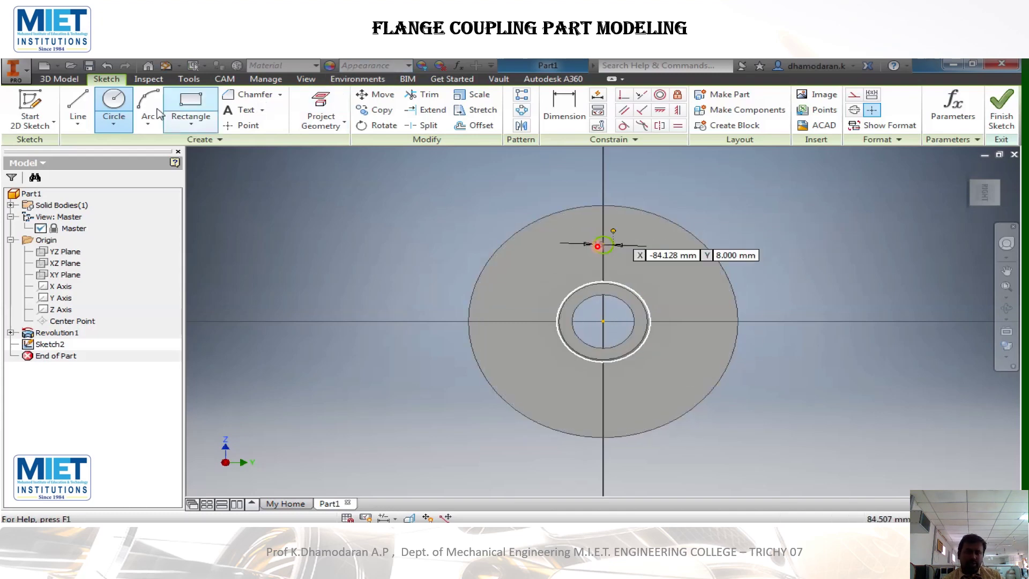
pyautogui.click(1005, 101)
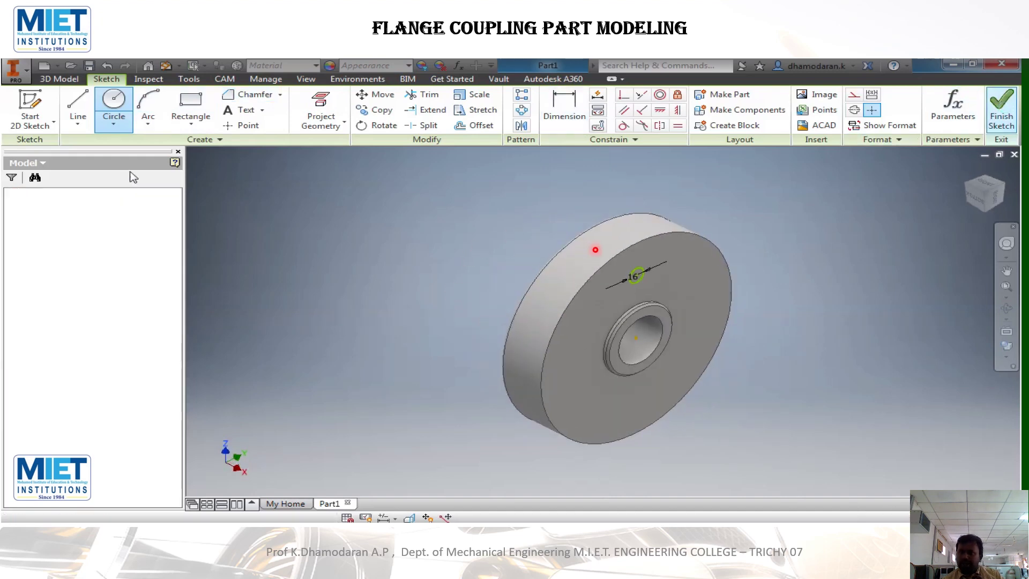
# Cut-extrude the 16 mm circle 100 mm through the flange to make a bolt hole
pyautogui.press('e')
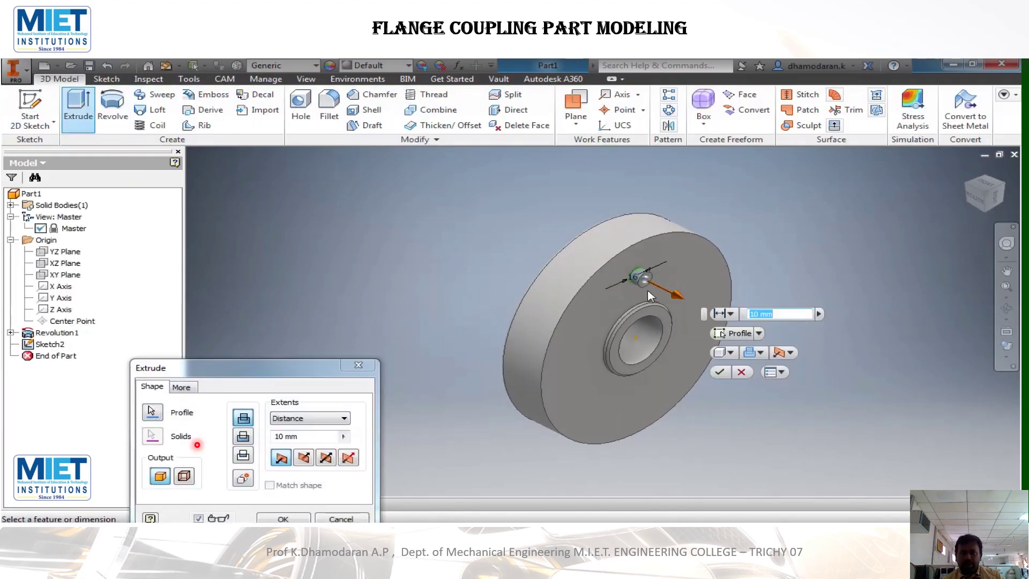
pyautogui.moveTo(676, 294); pyautogui.dragTo(571, 257)
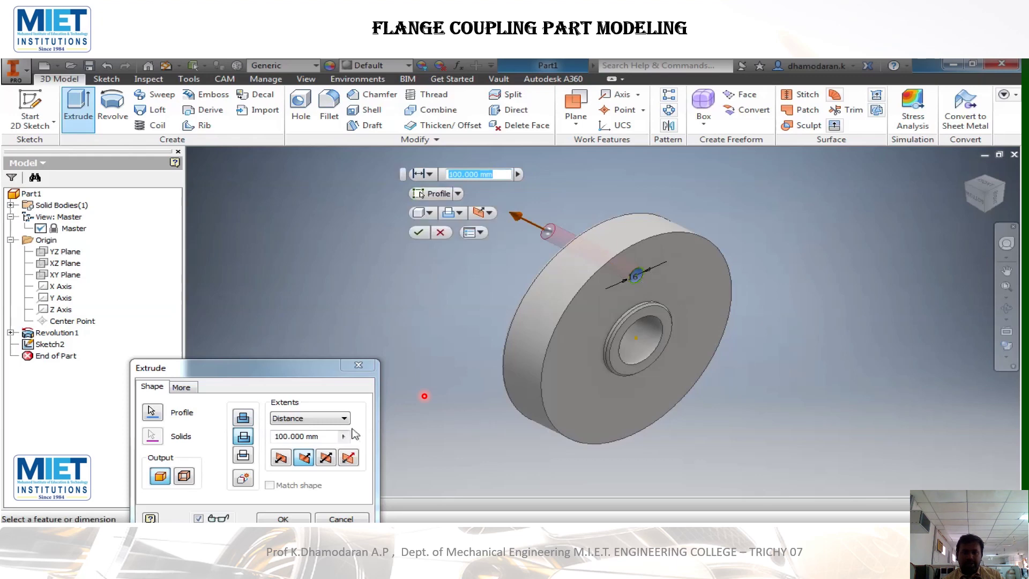
pyautogui.click(282, 517)
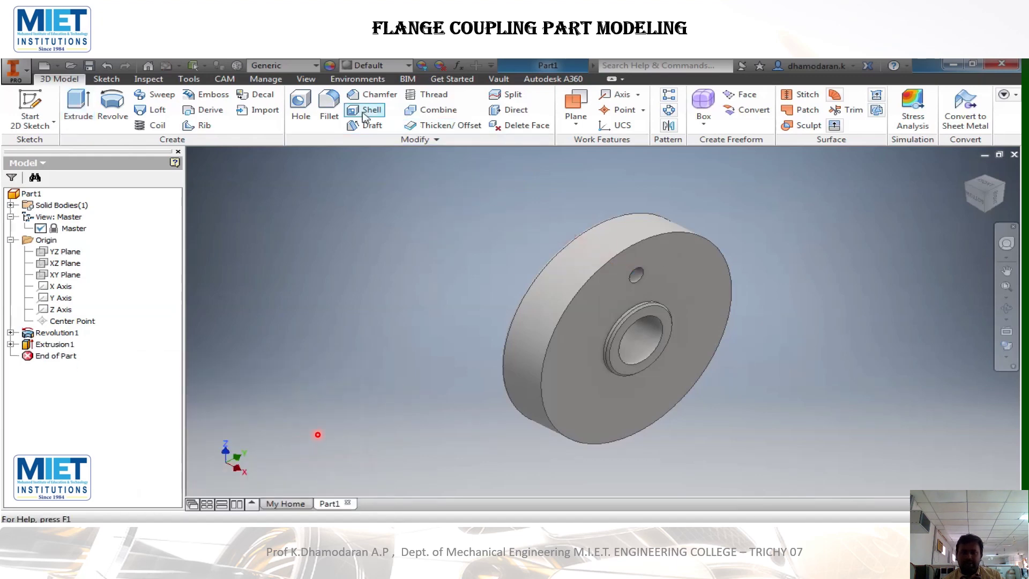
# Pattern the bolt hole circularly about the flange's central axis with 4 occurrences over 360 degrees
pyautogui.click(668, 109)
pyautogui.click(639, 273)
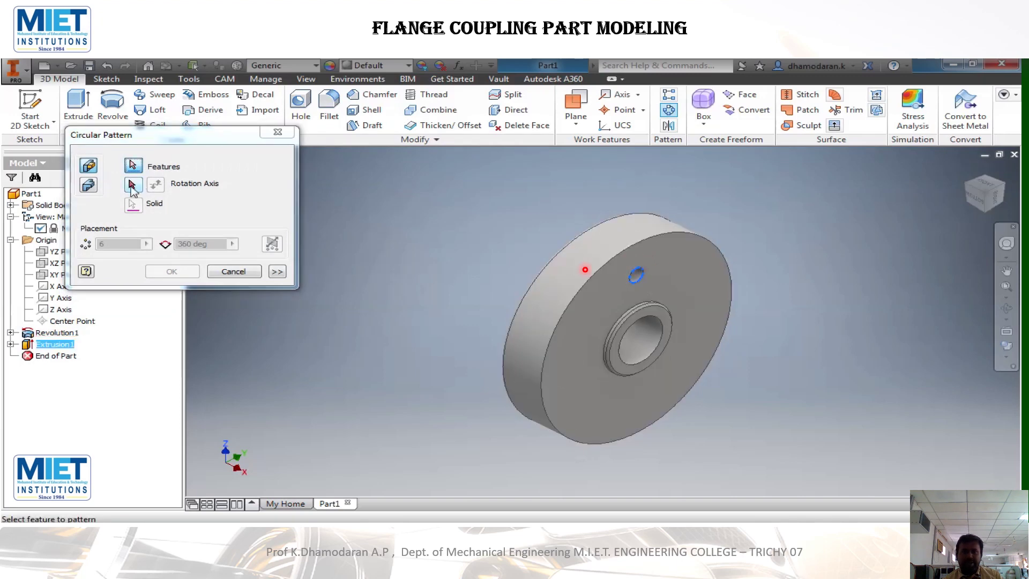
pyautogui.click(58, 298)
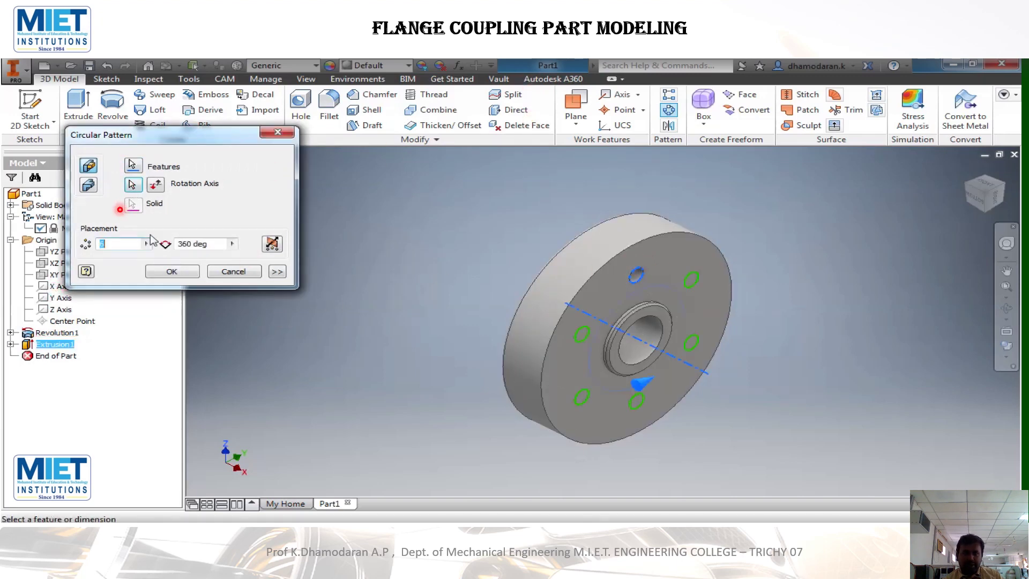
pyautogui.press('Return')
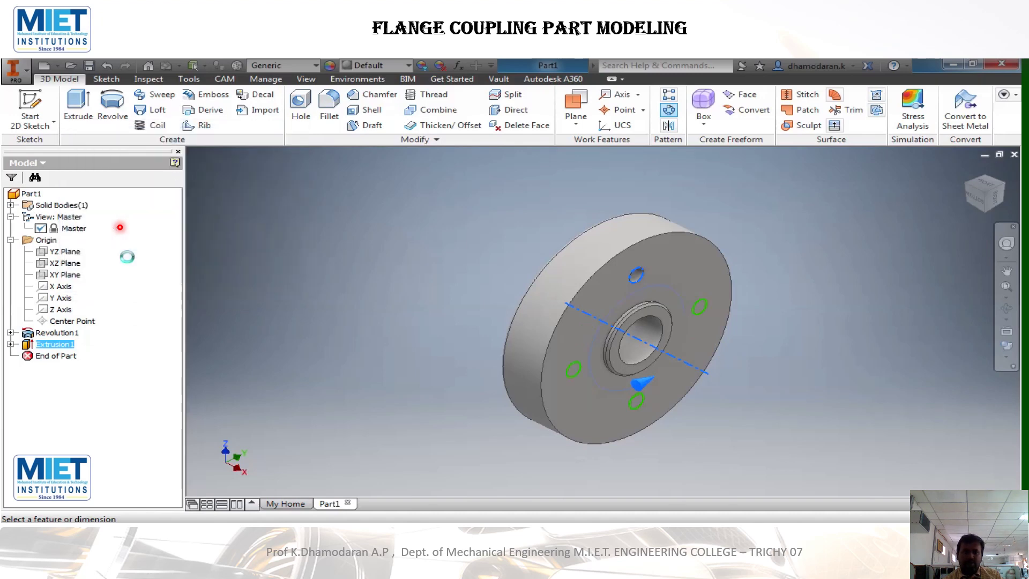
pyautogui.moveTo(592, 70)
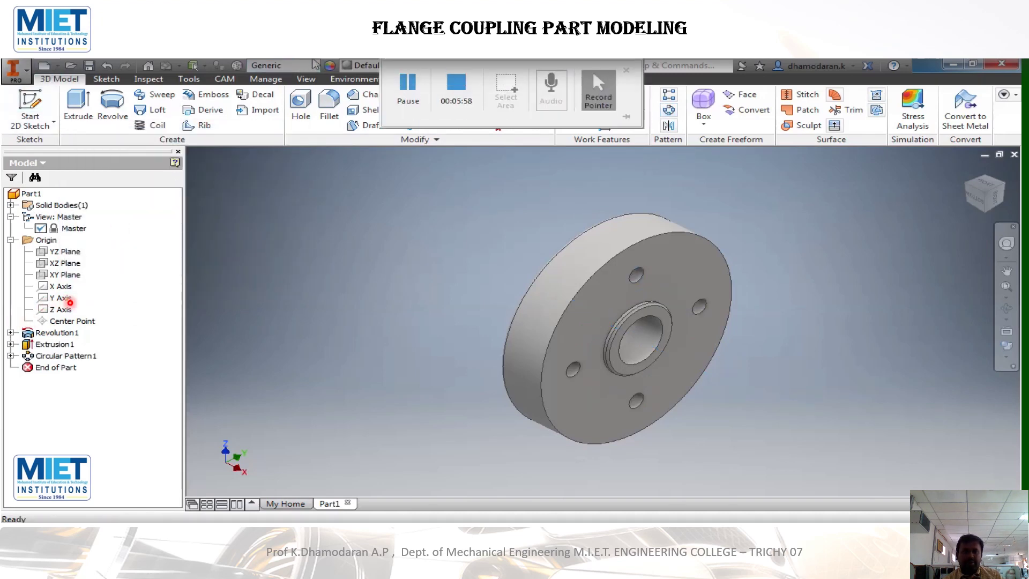